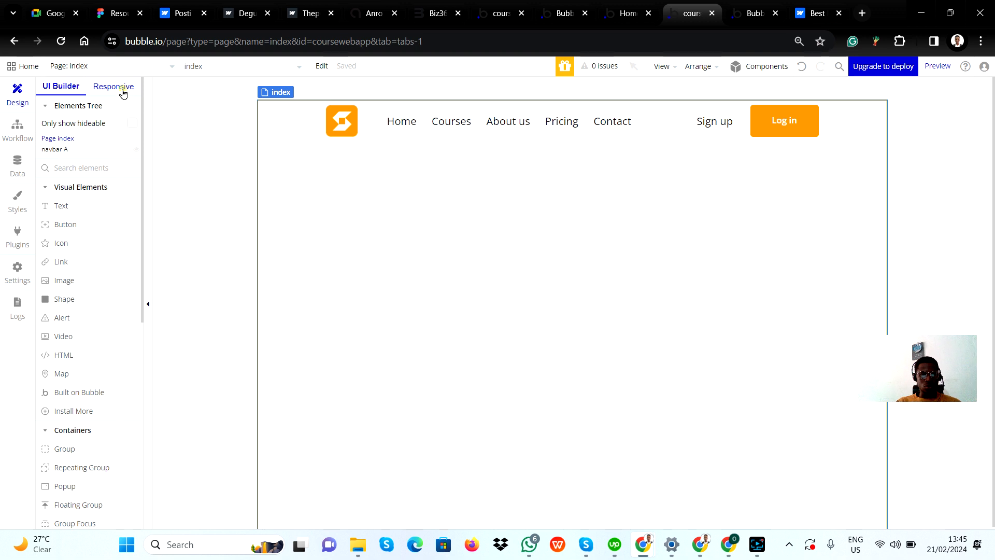
Preview the index page's navbar responsively at page widths above and below the 992 breakpoint
left_click(123, 92)
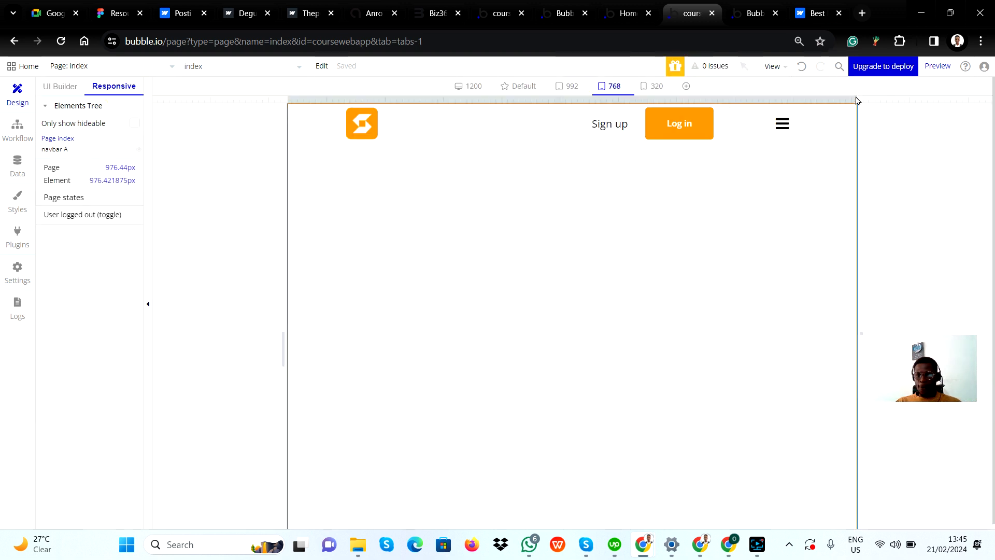
mouse_move(859, 97)
left_mouse_down()
mouse_move(875, 99)
mouse_move(846, 107)
left_mouse_up()
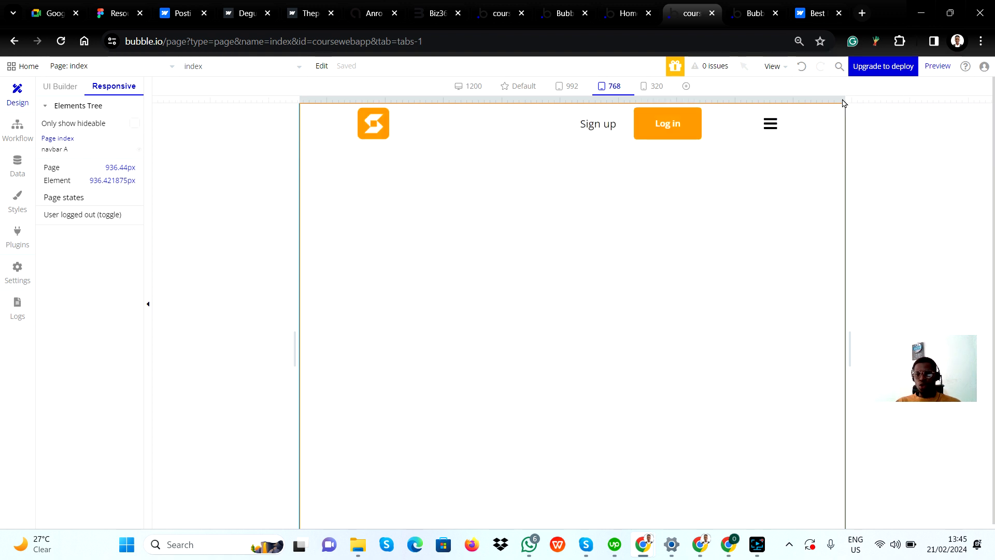
left_click_drag(850, 98, 898, 100)
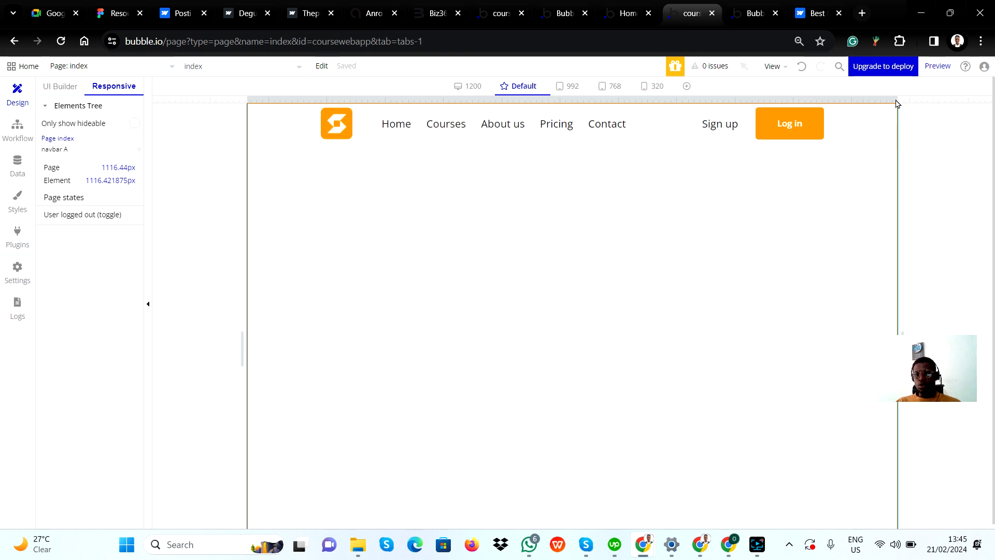
left_click_drag(897, 100, 861, 102)
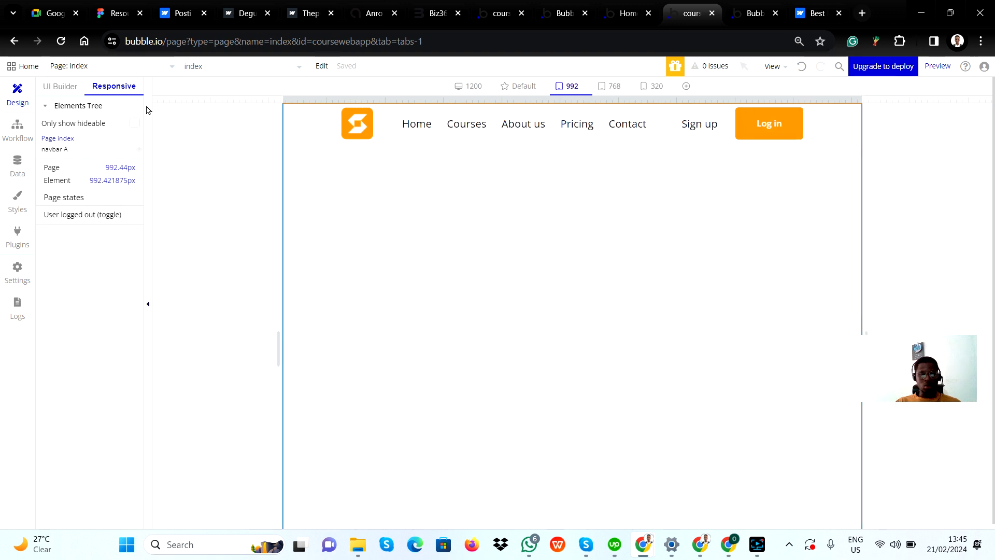
Return to the page design view and open the reusable navbar element for editing
left_click(68, 91)
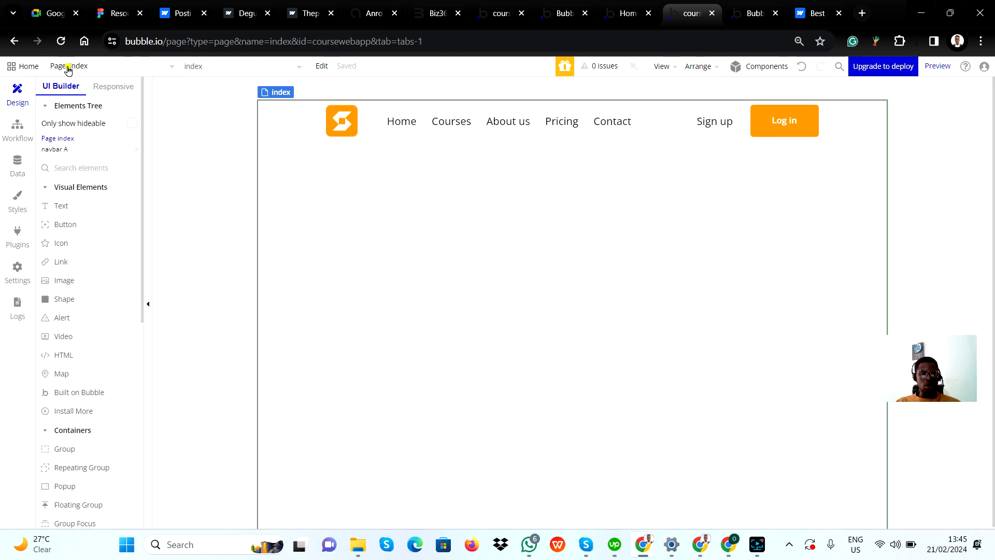
left_click(66, 66)
mouse_move(82, 168)
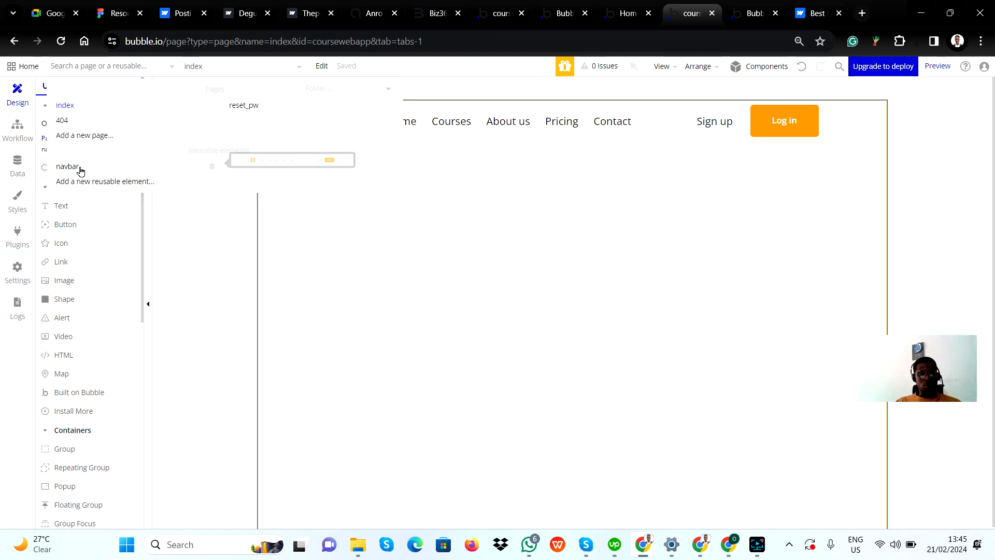
left_click(80, 168)
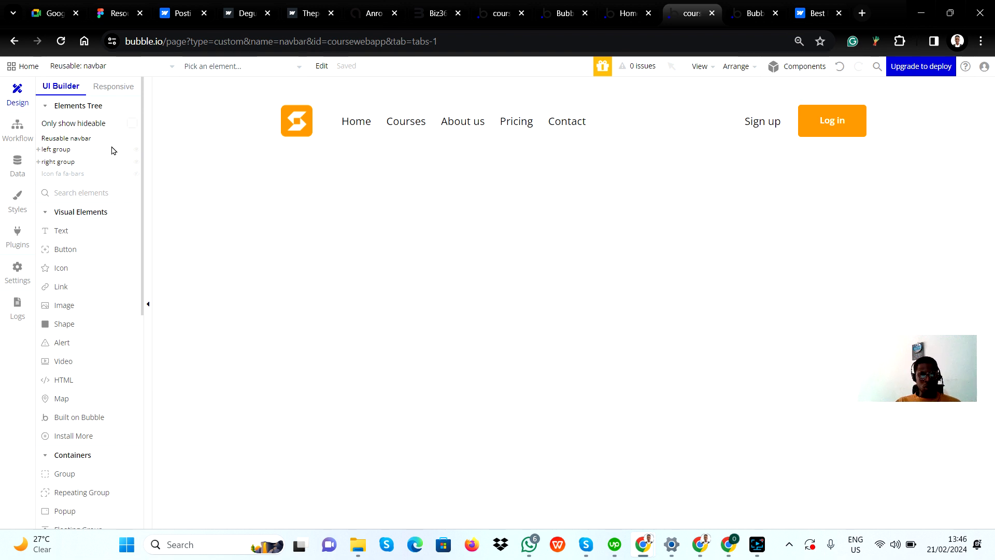
Examine the hidden menu bars icon's layout settings and its page-width conditions
mouse_move(57, 179)
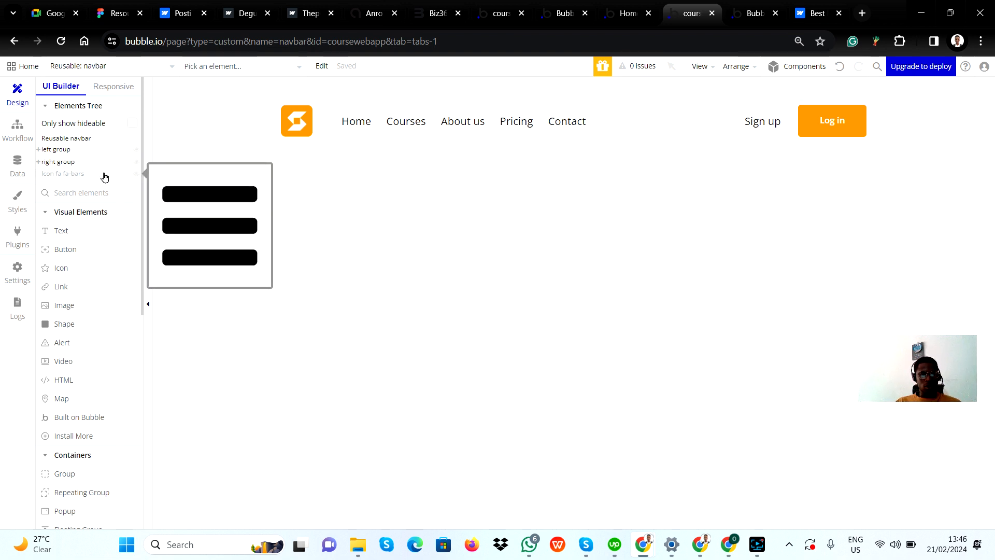
left_click(74, 175)
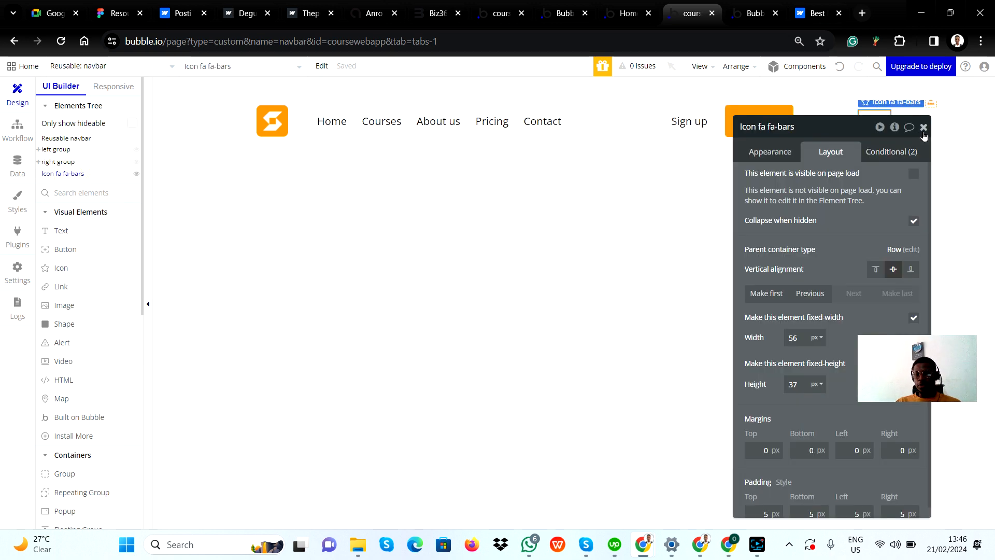
left_click_drag(878, 216, 532, 245)
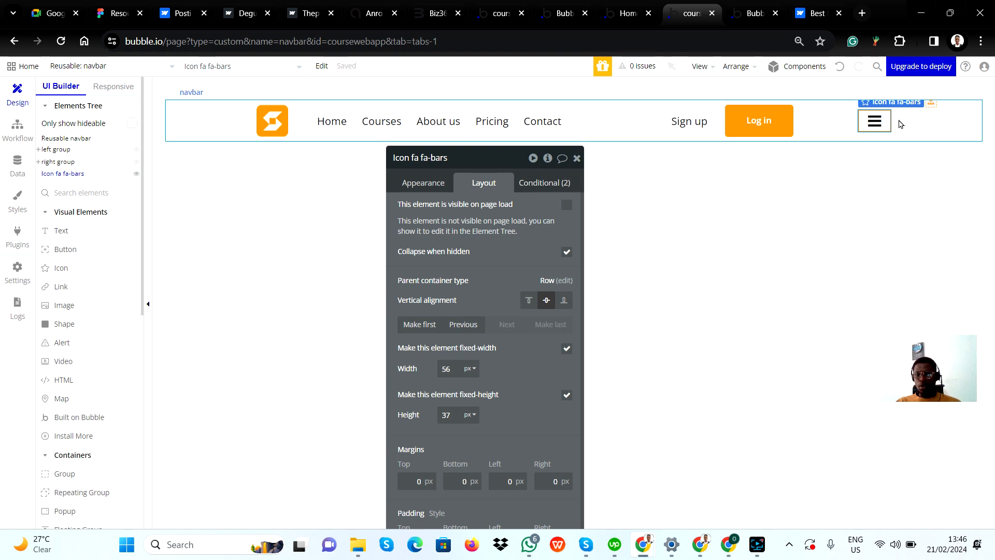
left_click(554, 183)
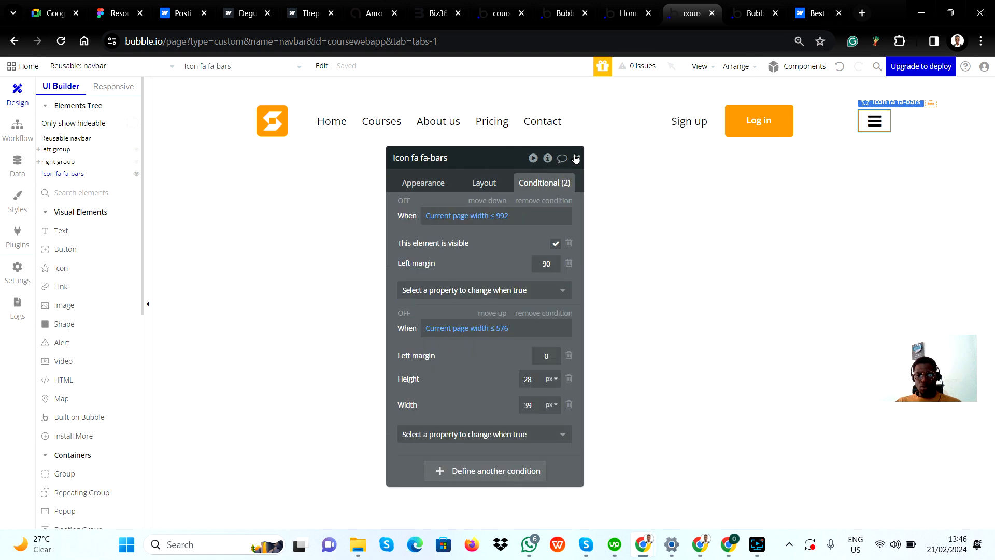
left_click(483, 182)
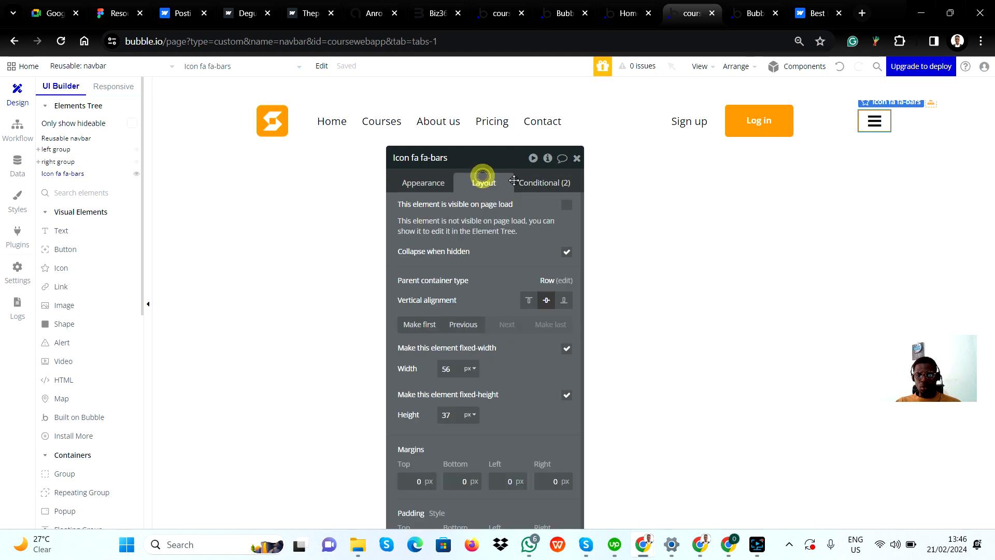
left_click(576, 158)
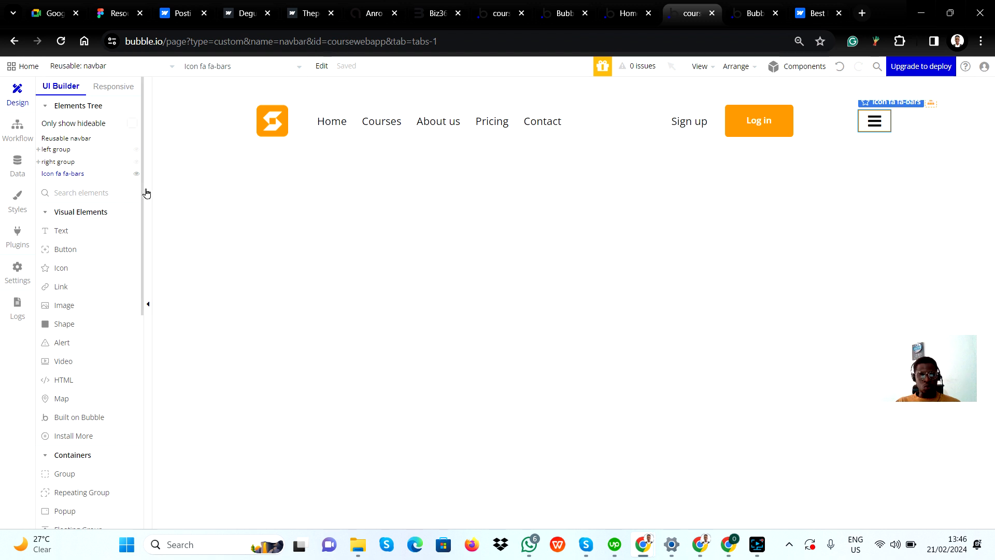
double_click(872, 123)
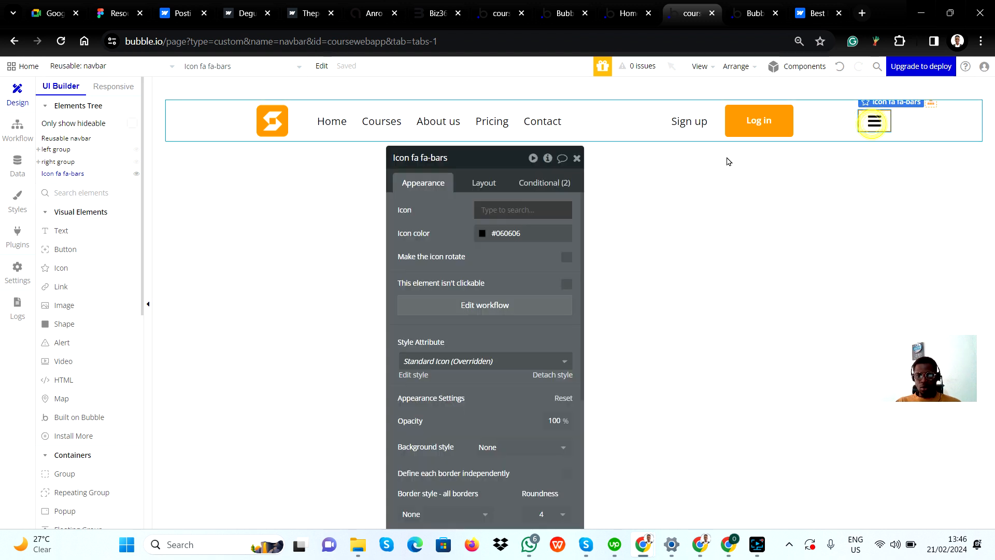
left_click(561, 182)
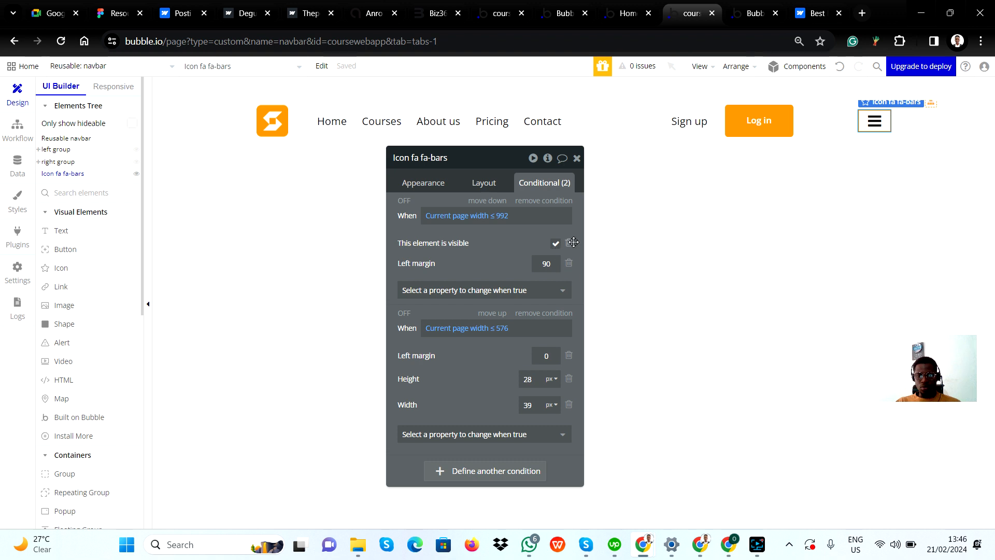
left_click(576, 159)
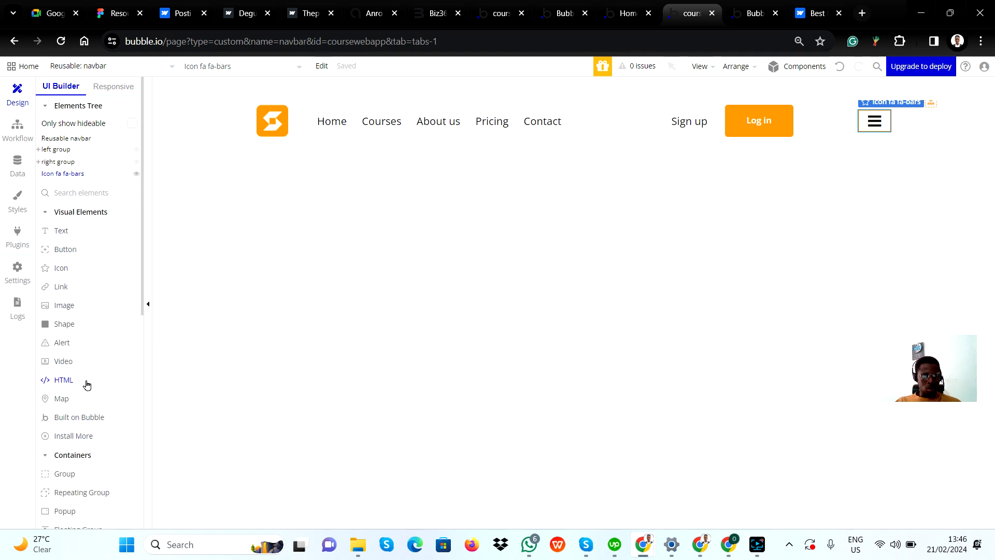
Add a popup about 957 px wide and 156 px high to the navbar and name it Burger Popup
left_click(72, 513)
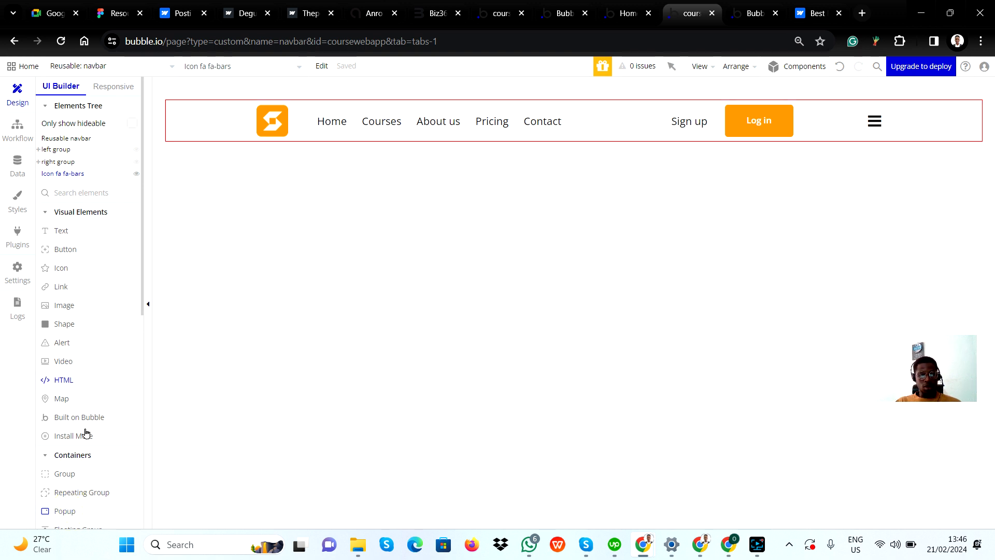
mouse_move(196, 157)
left_mouse_down()
mouse_move(543, 268)
mouse_move(746, 244)
mouse_move(752, 254)
left_mouse_up()
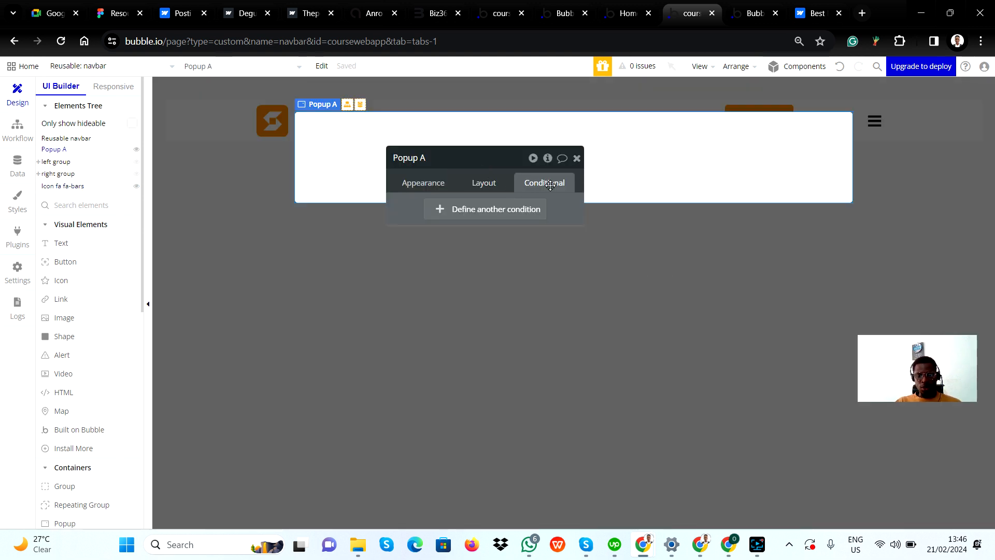
left_click(468, 154)
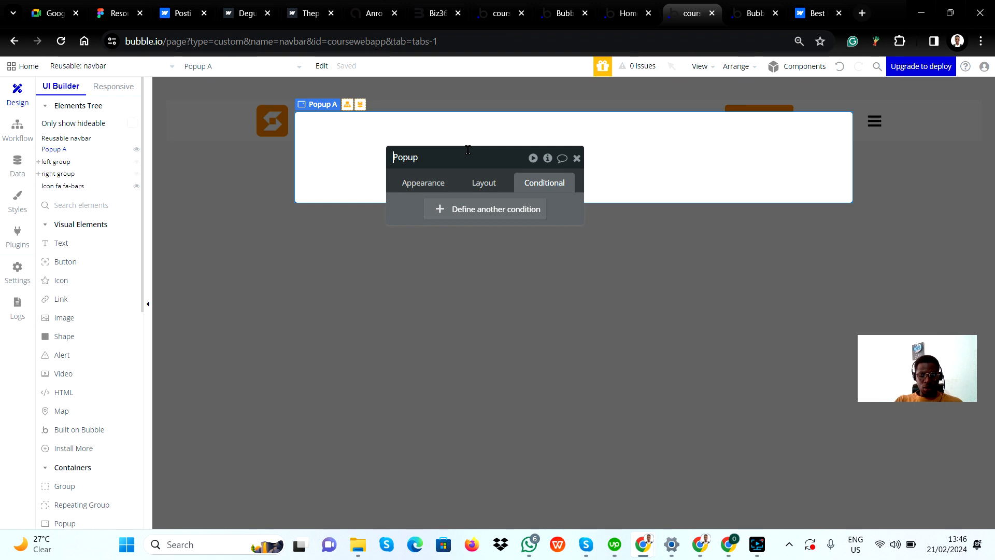
type("Burger")
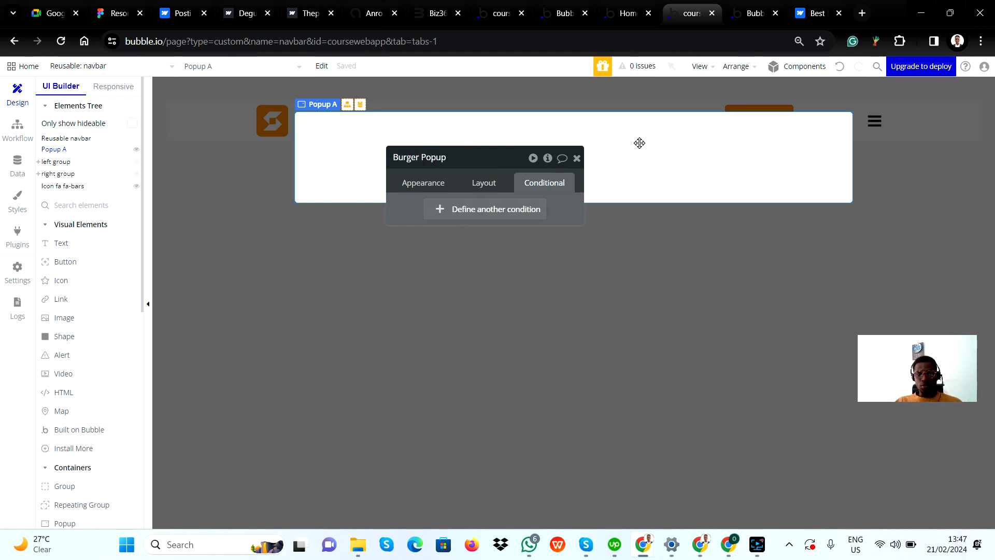
Set the Burger Popup's container layout to Column and turn off its fixed width
left_click(485, 182)
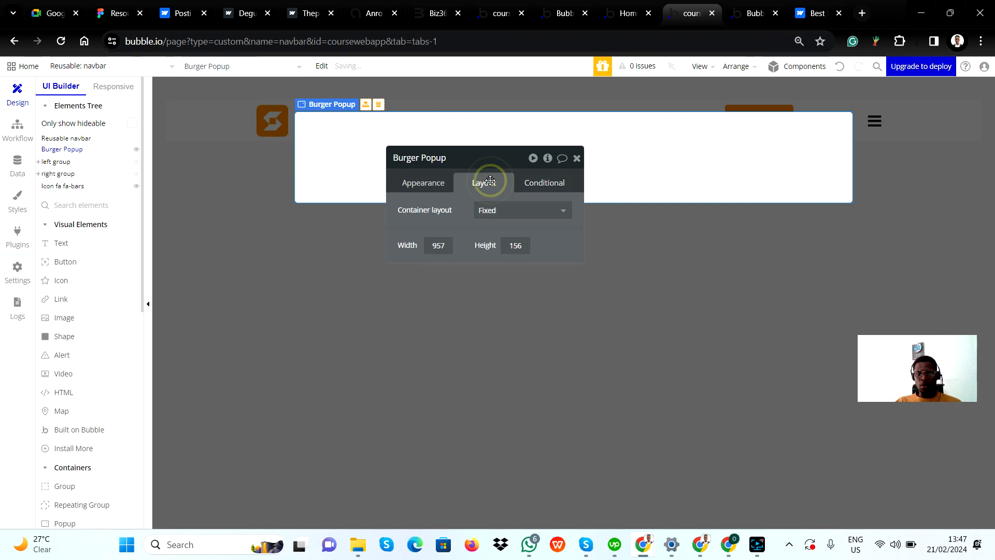
left_click(502, 216)
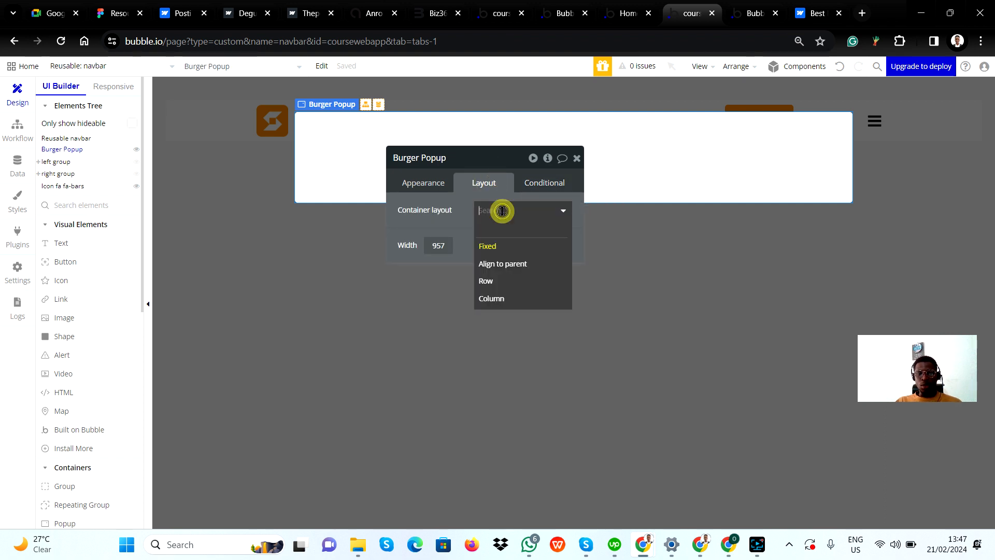
left_click(503, 299)
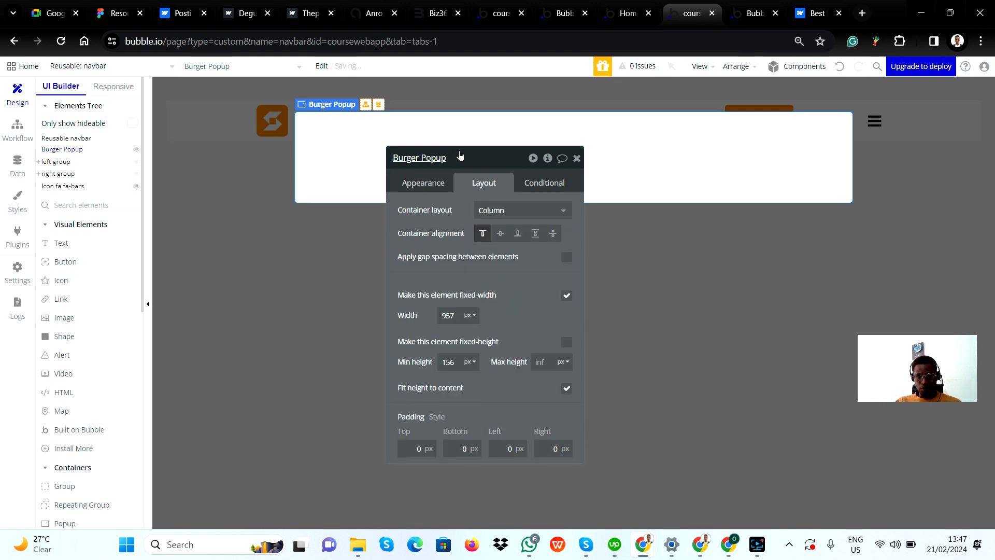
left_click_drag(475, 161, 721, 204)
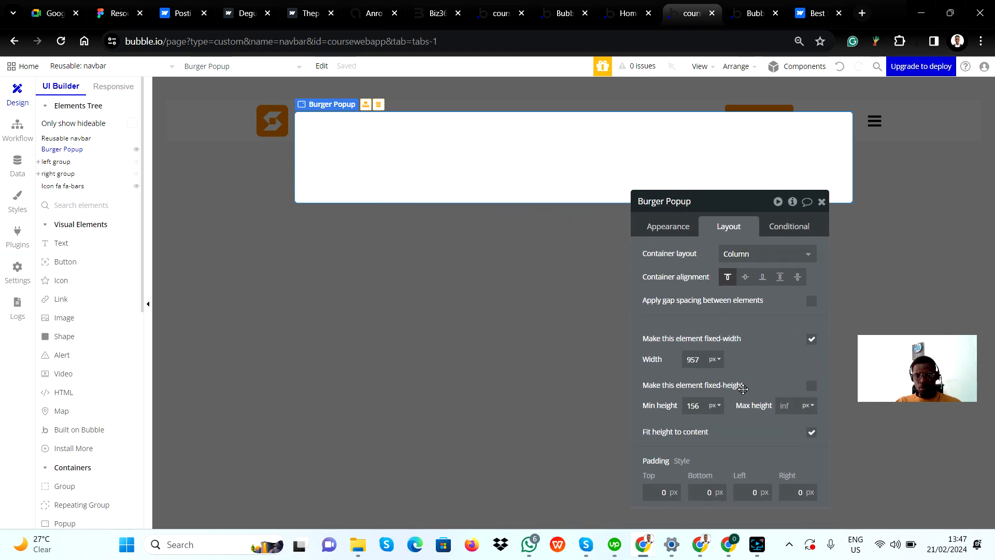
left_click(694, 355)
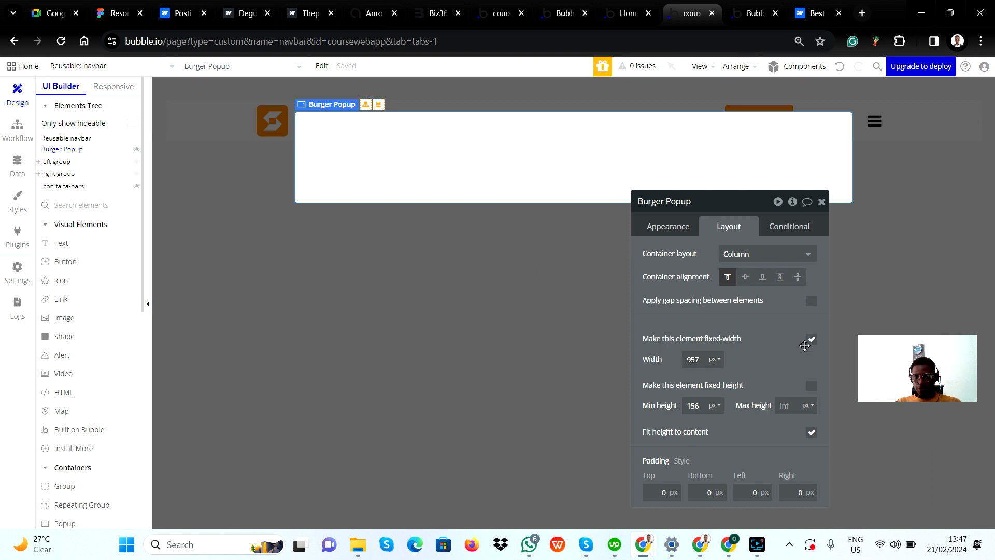
left_click(811, 339)
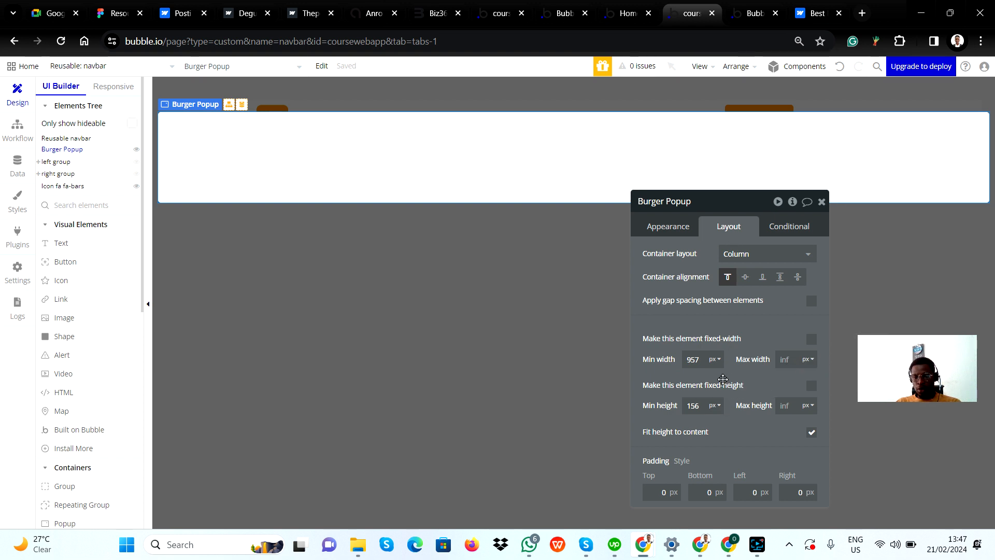
left_click(698, 402)
key("Up")
key("Up")
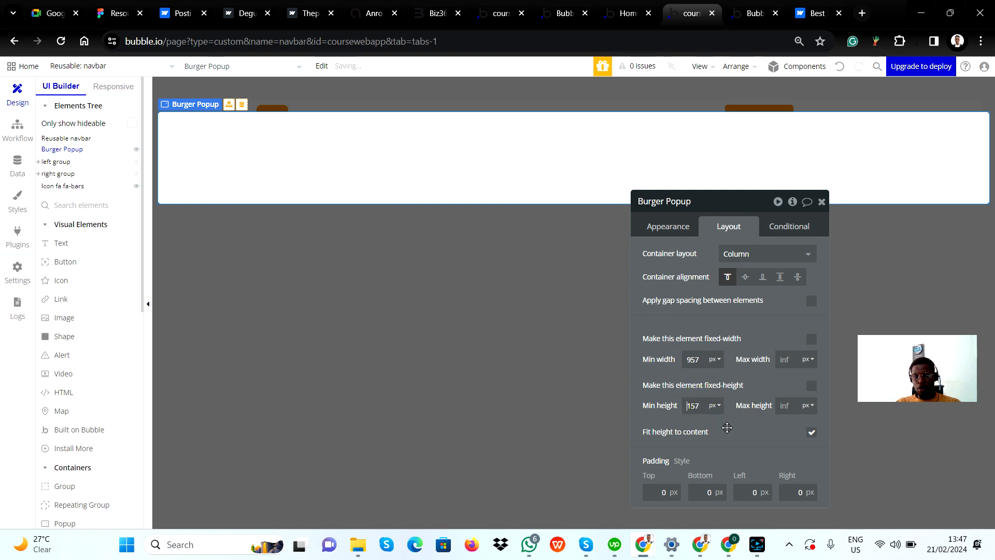
key("Down")
key("Down")
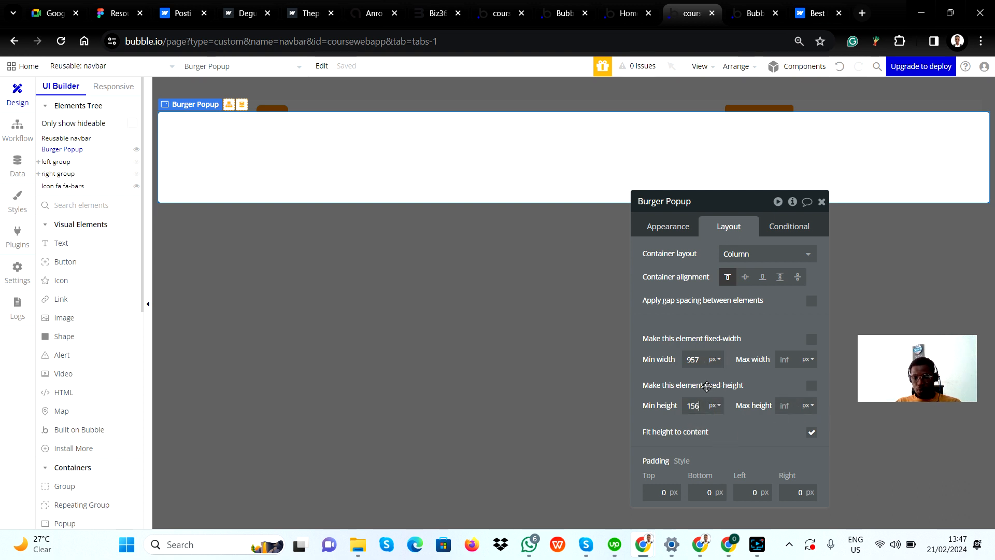
left_click(805, 406)
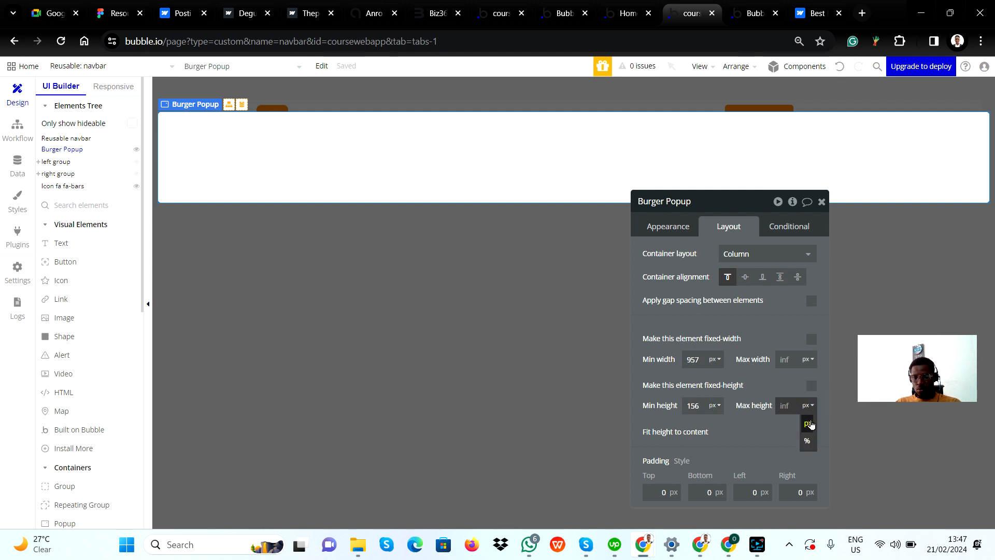
left_click(809, 424)
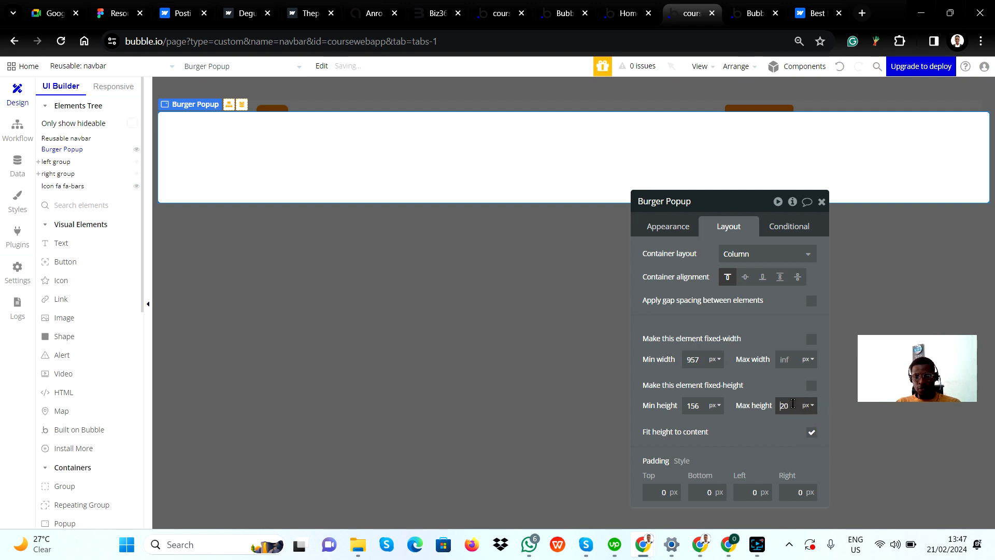
key("Up")
key("Up")
key("Up")
key("Up")
key("Up")
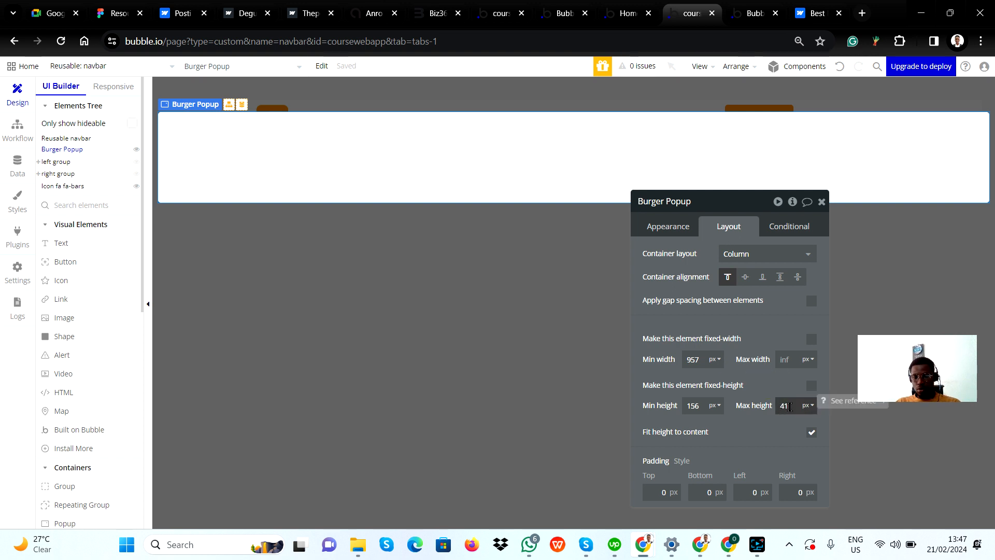
double_click(786, 406)
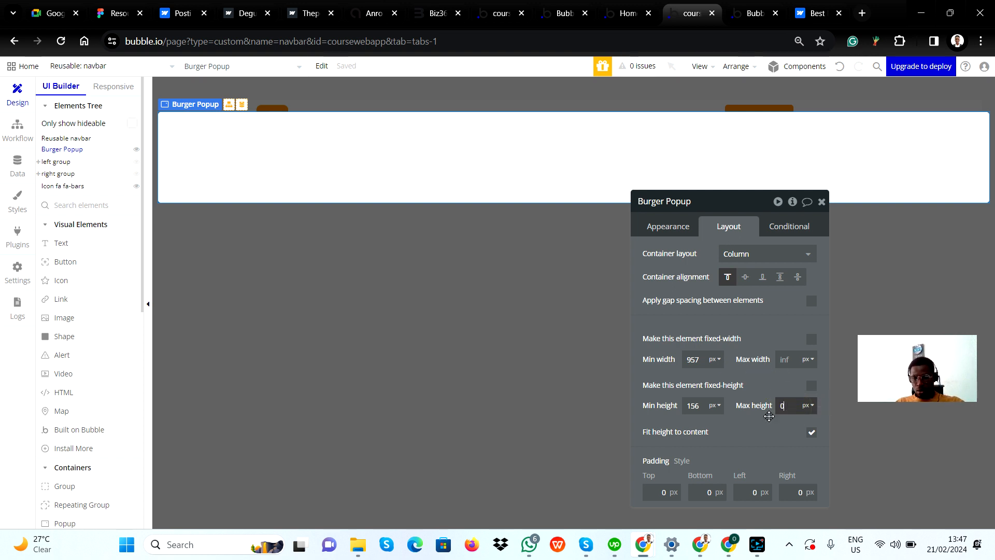
left_click(770, 433)
left_click(770, 434)
left_click(783, 410)
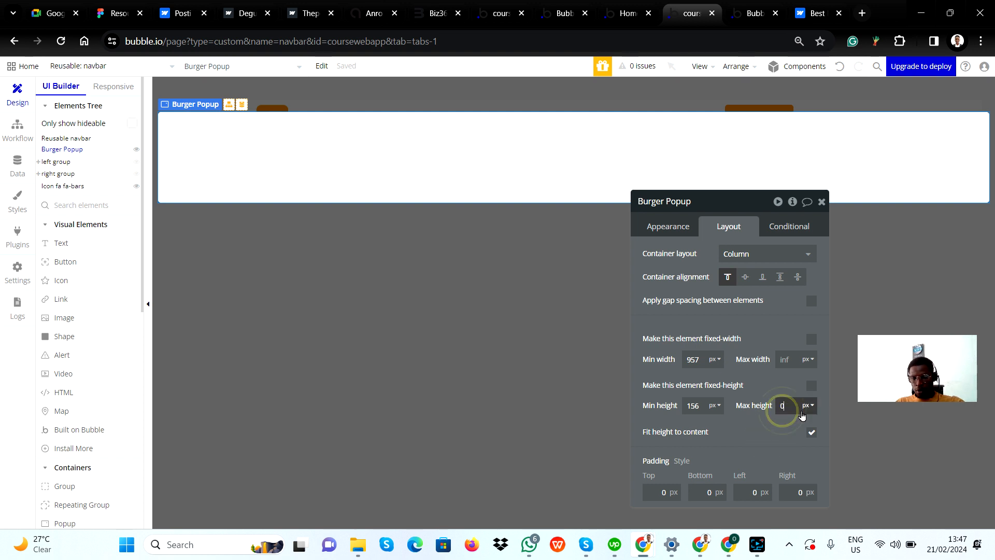
left_click(761, 433)
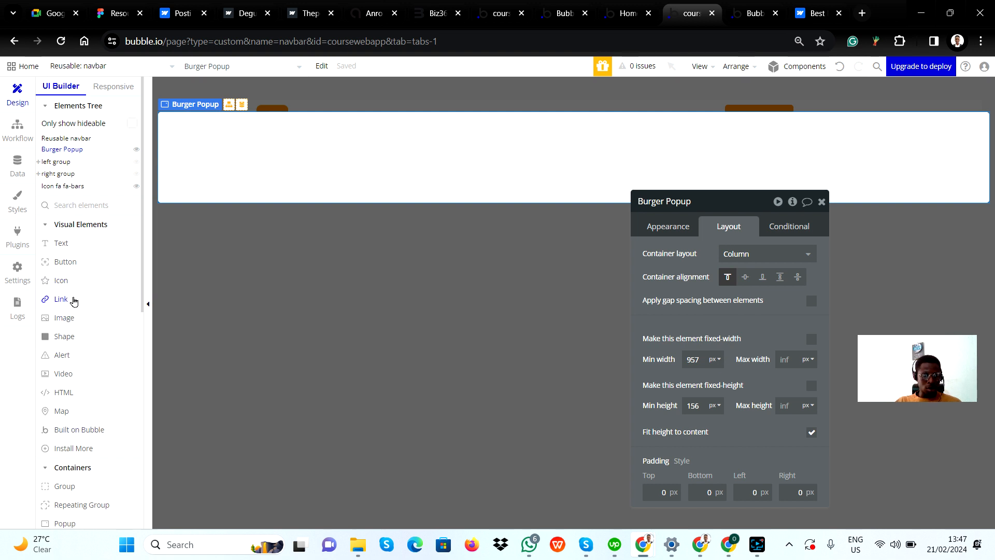
Add a link element to the Burger Popup and set its text to Home
left_click(64, 304)
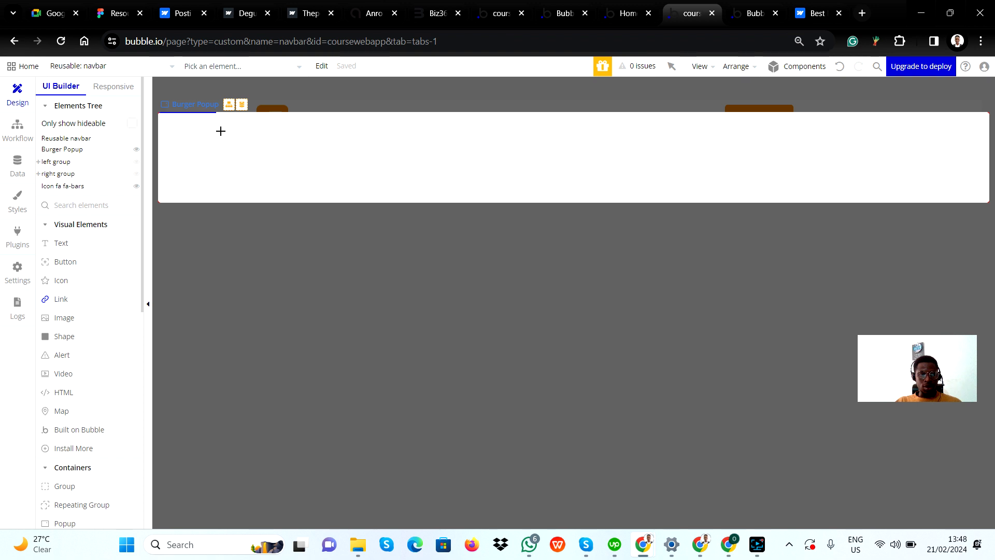
left_click_drag(212, 131, 291, 150)
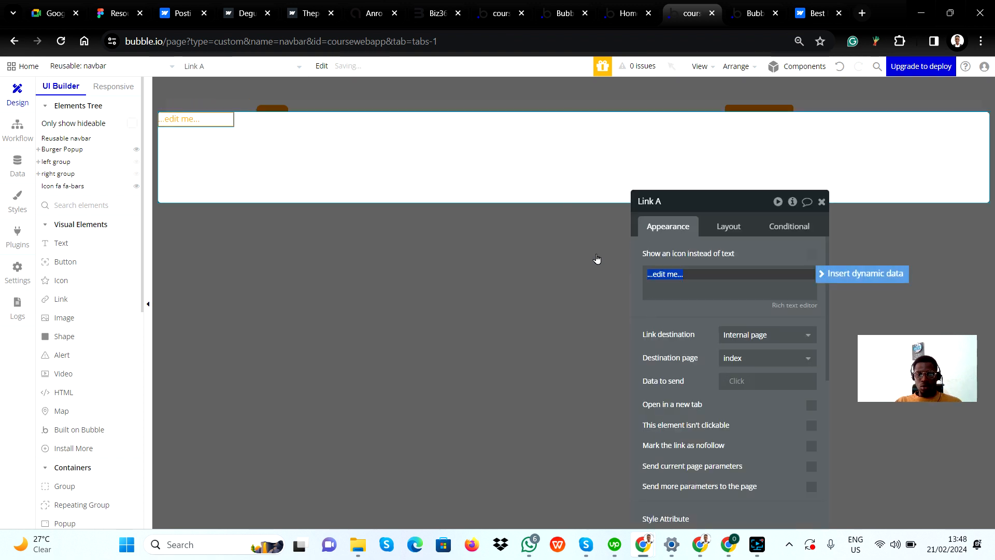
type("Home")
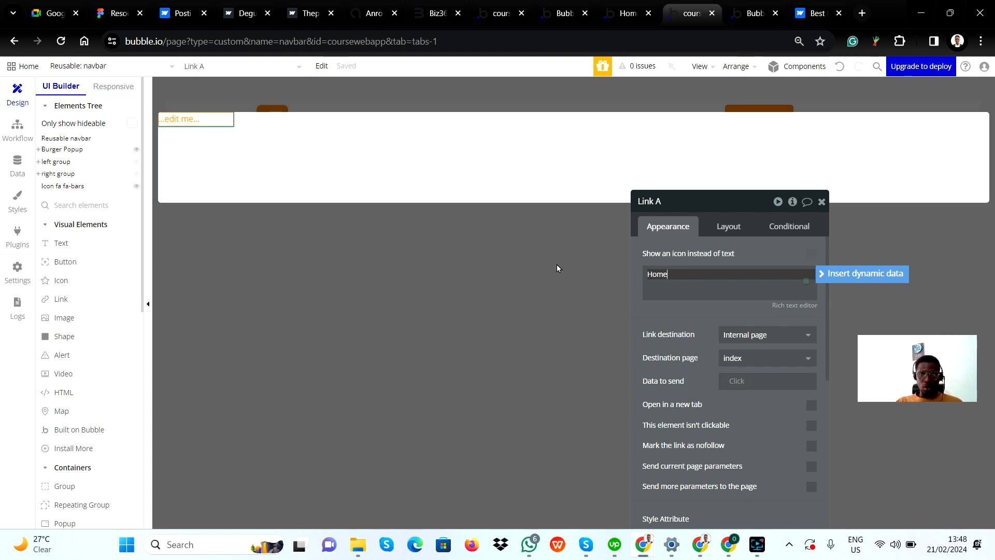
left_click(565, 224)
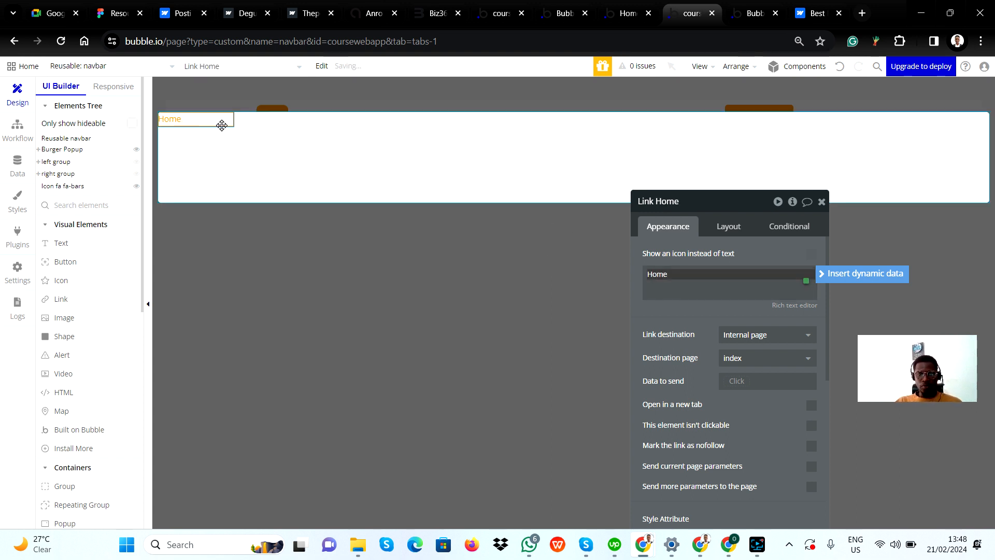
Duplicate the Home link inside the Burger Popup to make a stack of five links
left_click_drag(218, 120, 211, 153)
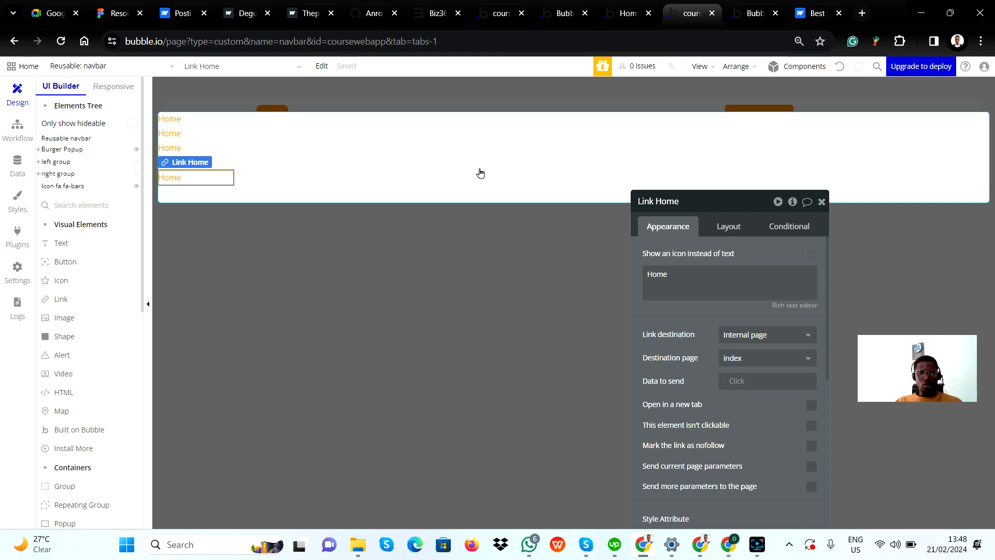
left_click(426, 156)
key("Escape")
left_click(202, 128)
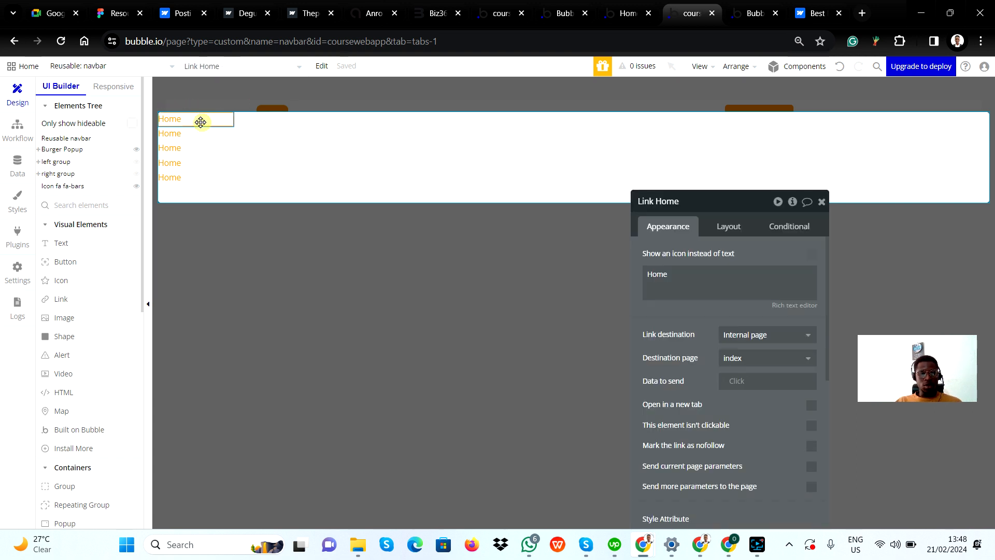
left_click(471, 252)
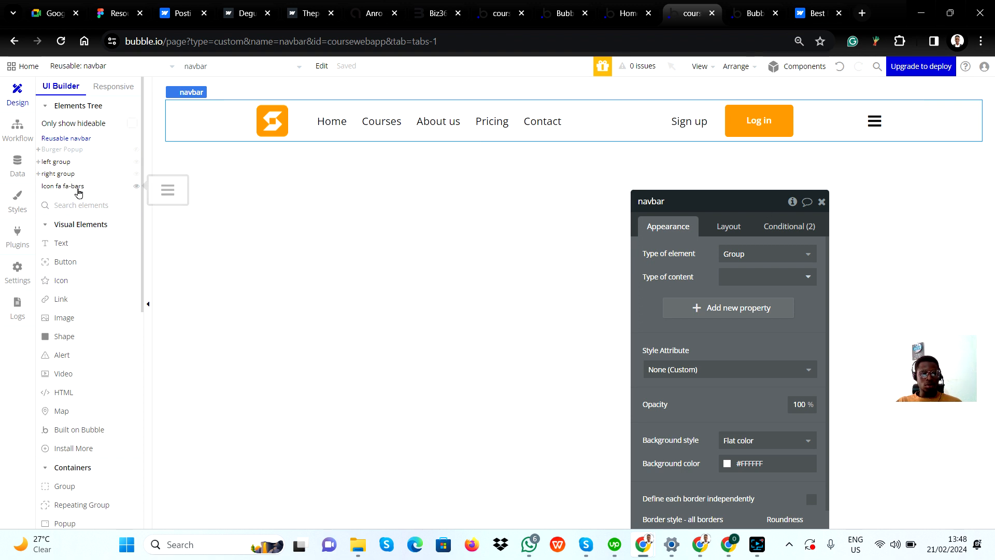
Change the text of the second link in the Burger Popup to Courses
left_click(74, 151)
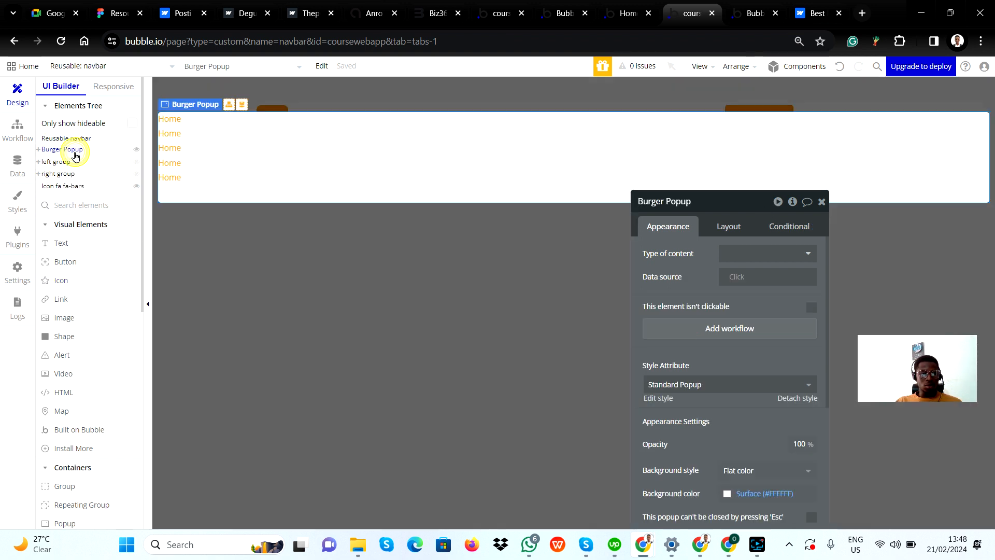
double_click(177, 133)
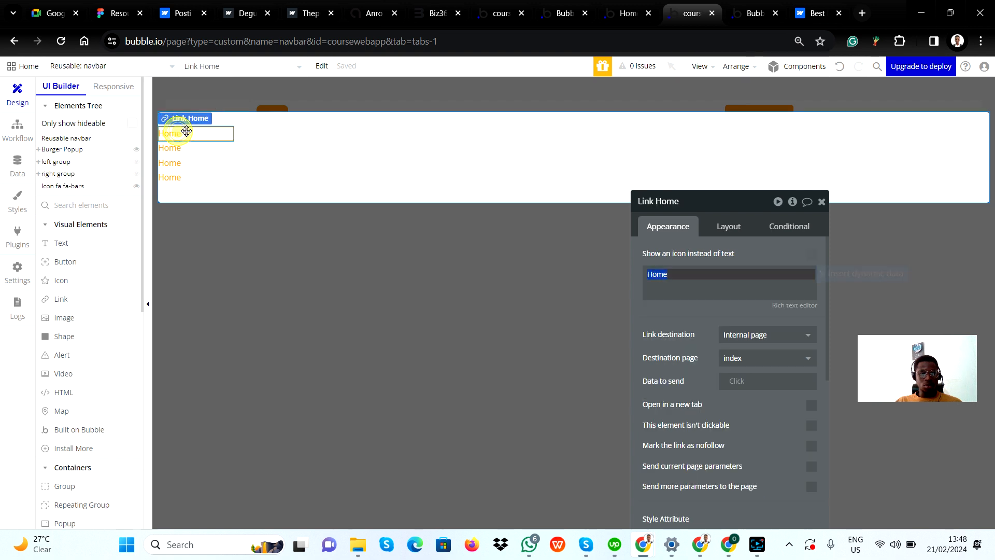
type("Cou")
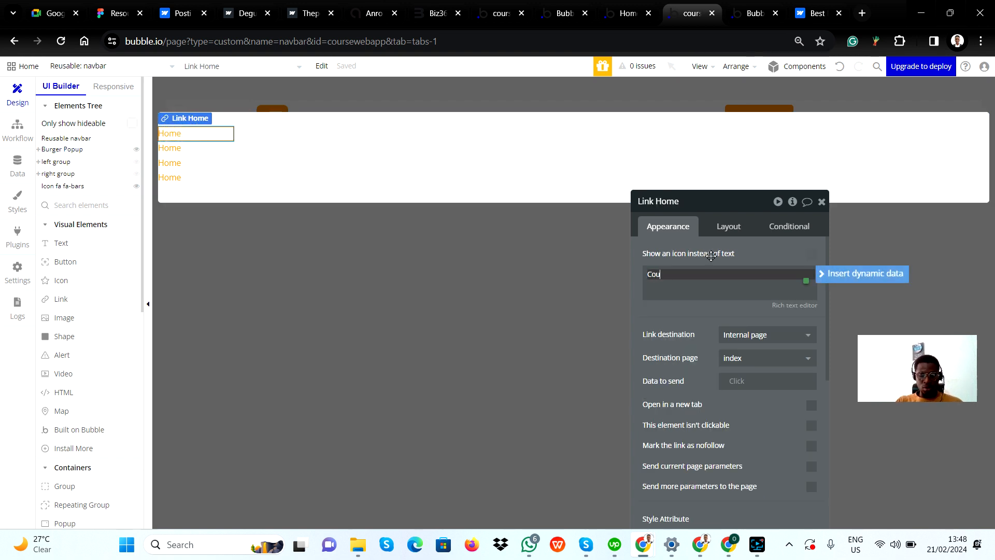
type("rses")
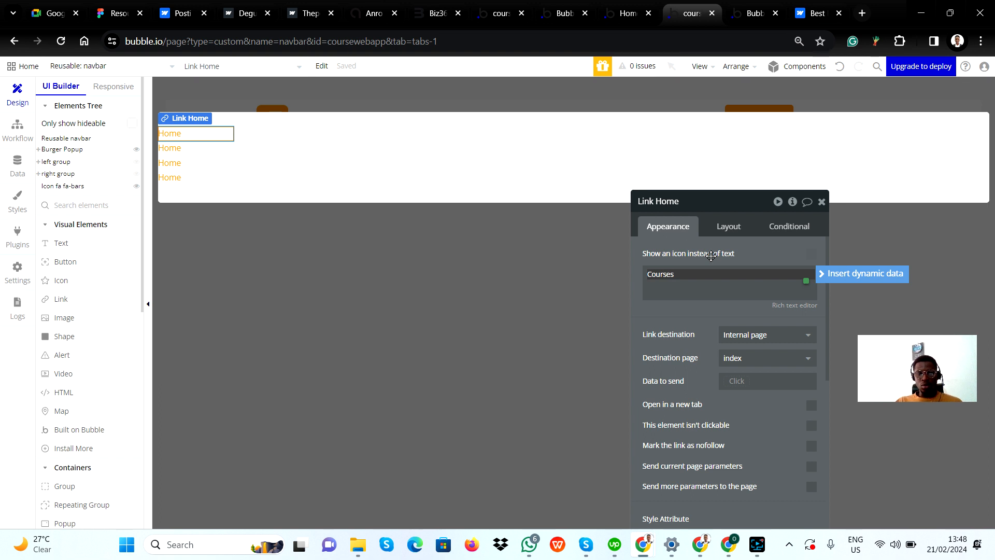
Change the text of the third link in the Burger Popup to About us and close its property editor
left_click(181, 154)
type("Ab")
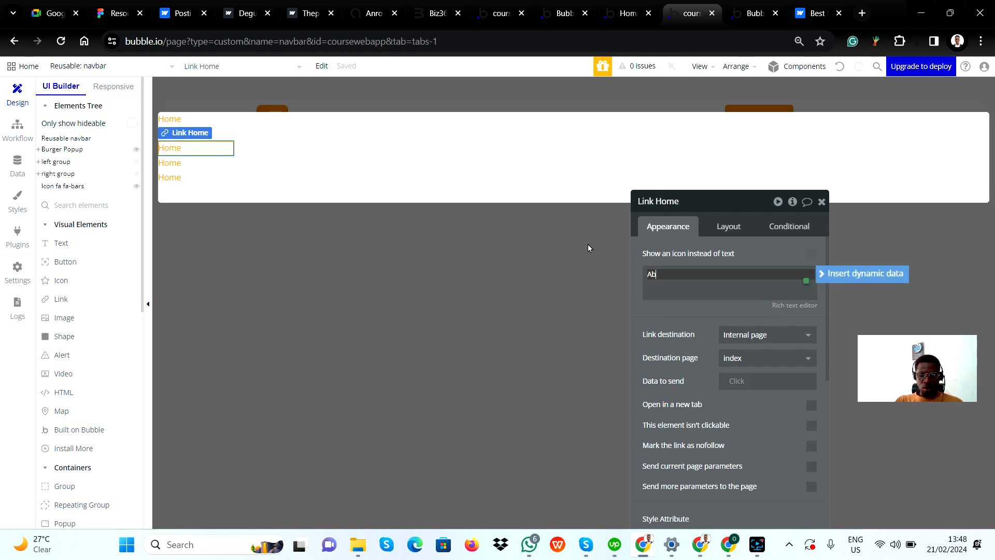
type("out us")
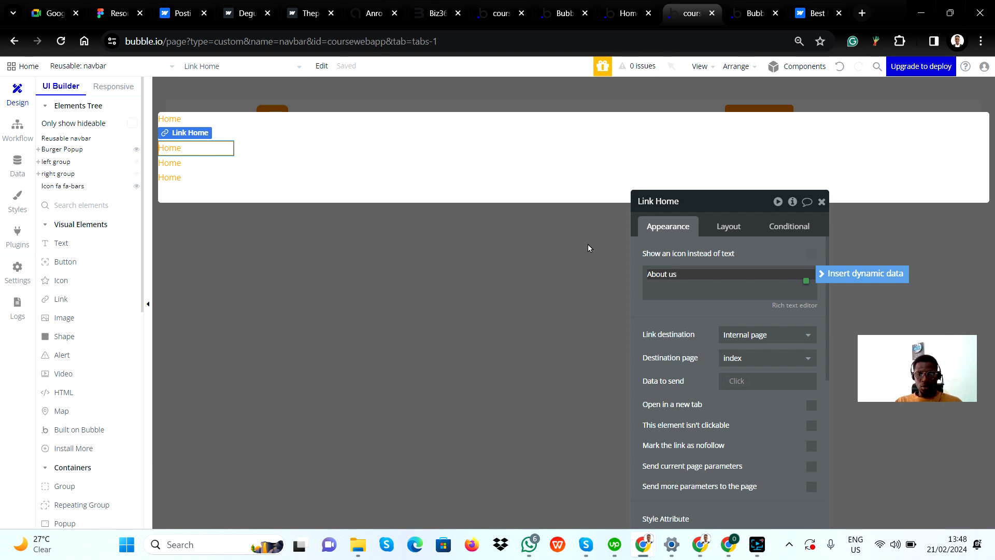
left_click(684, 314)
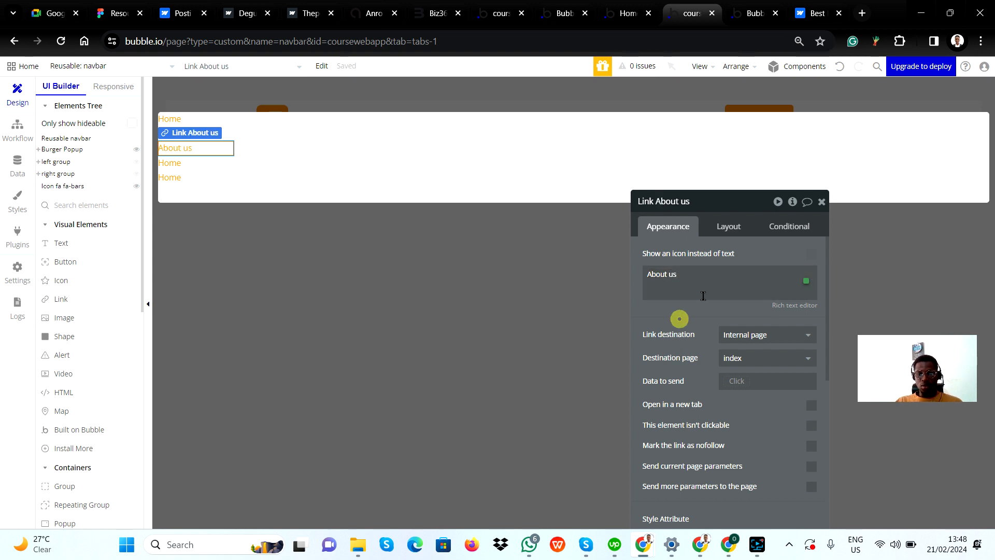
left_click(821, 202)
left_click(482, 311)
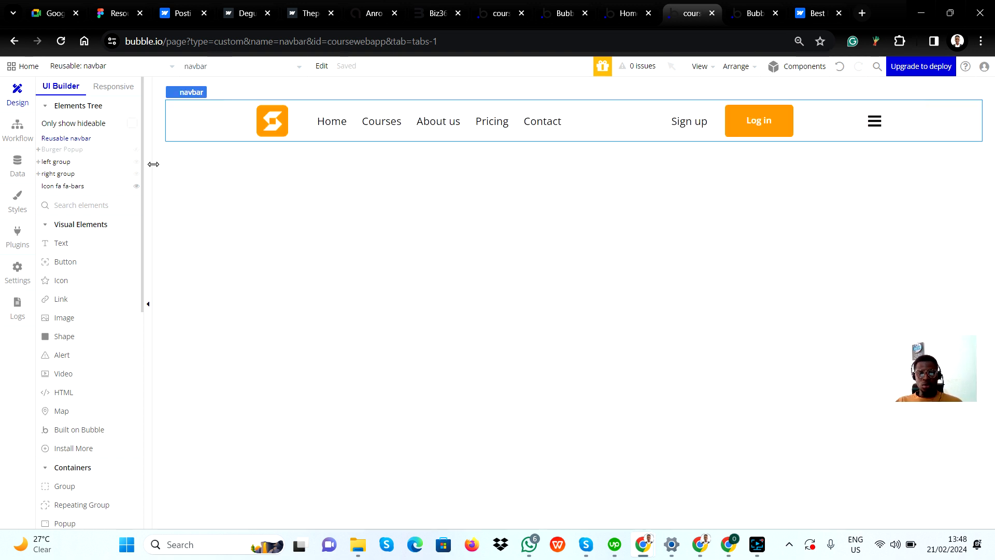
Reopen the Burger Popup and change its fourth link's text to Pricing
left_click(62, 150)
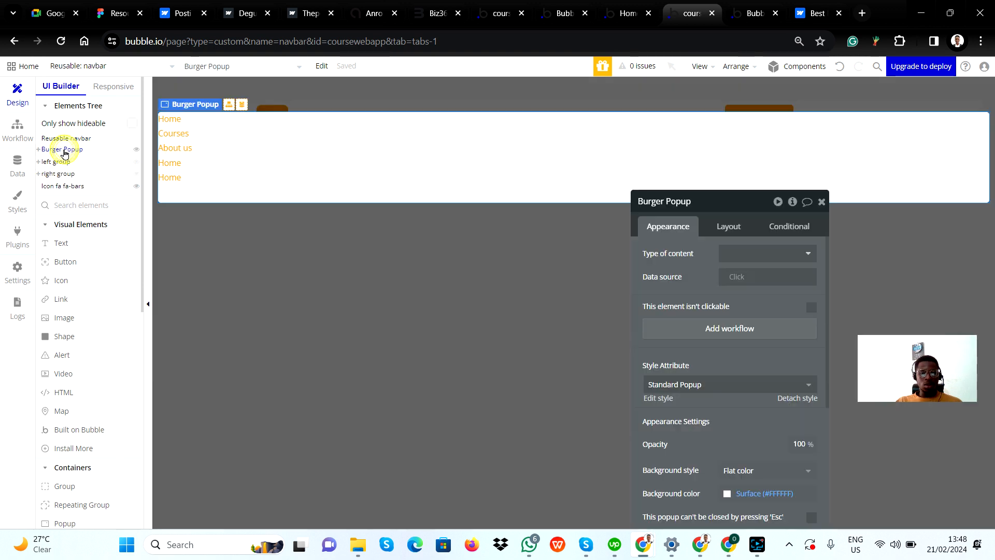
left_click(167, 162)
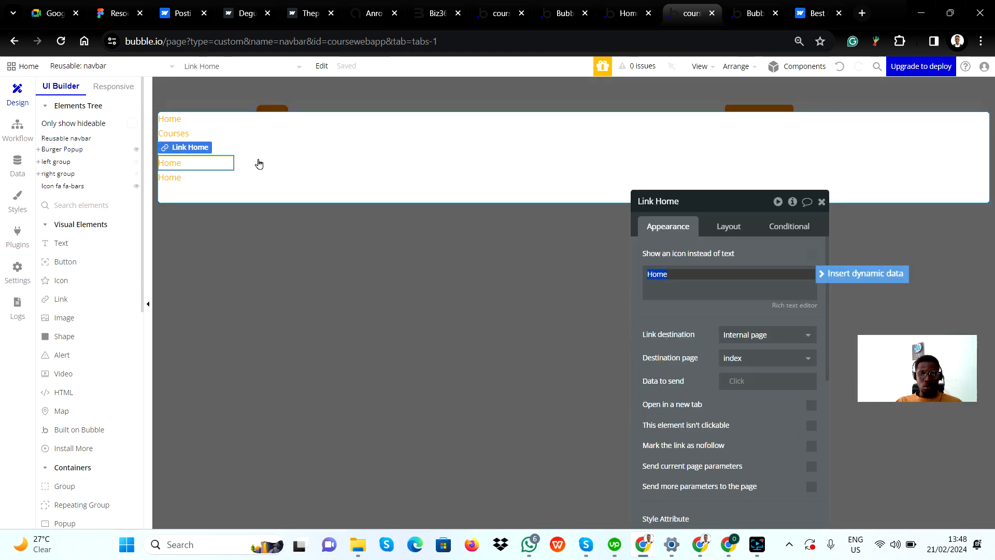
type("Pricing")
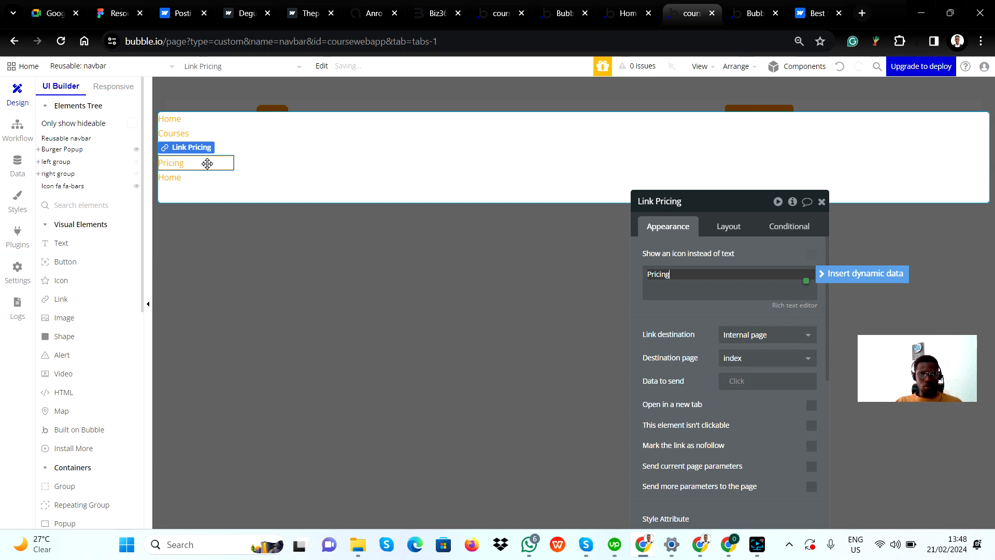
Change the text of the last link in the Burger Popup to Contact
left_click(179, 177)
double_click(691, 286)
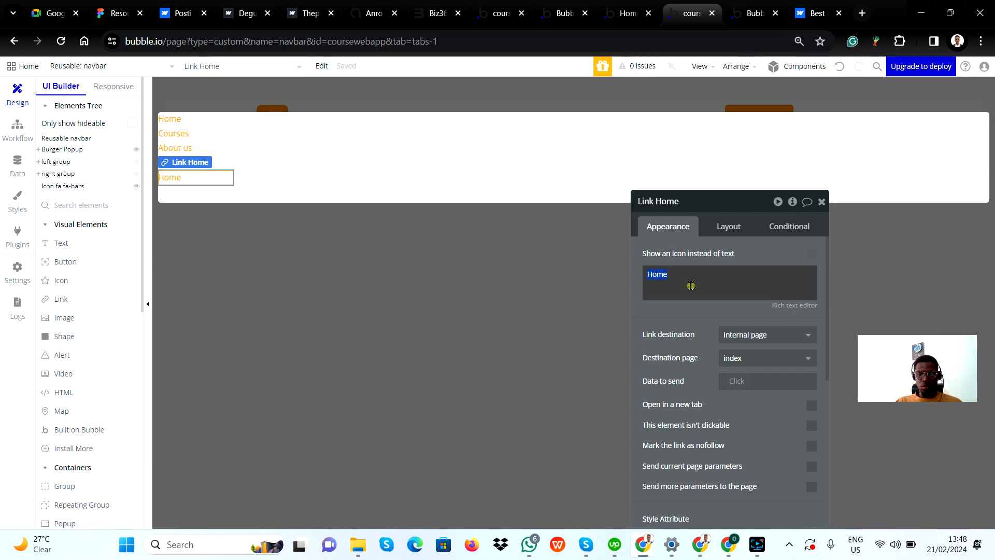
type("Contact")
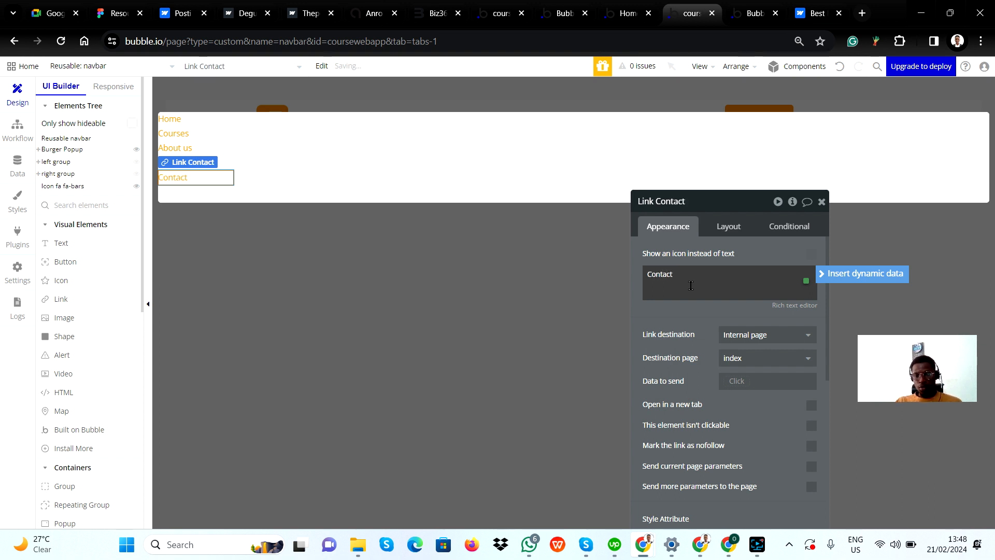
left_click(689, 316)
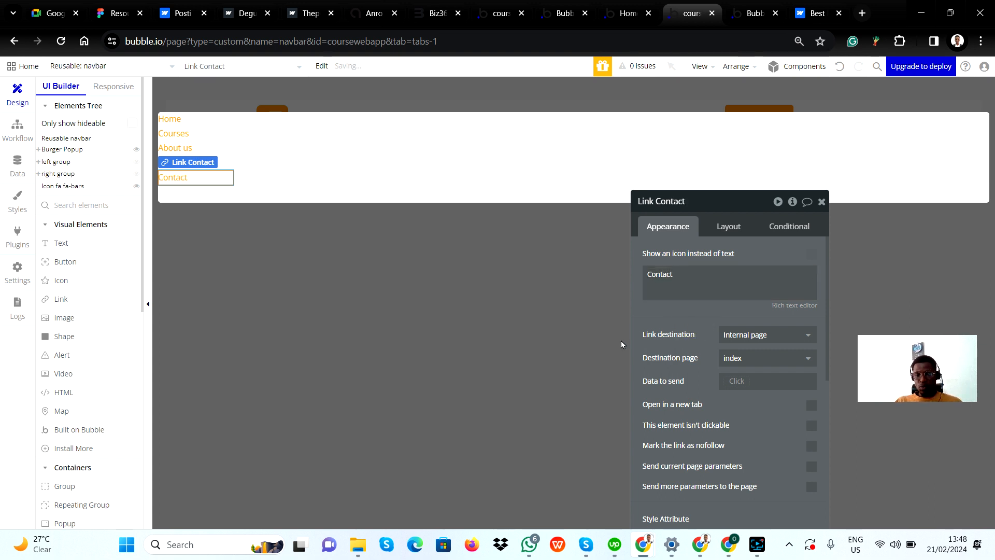
Examine the Contact link's destination type and destination page options, leaving them as they are, and close its property editor
left_click(798, 336)
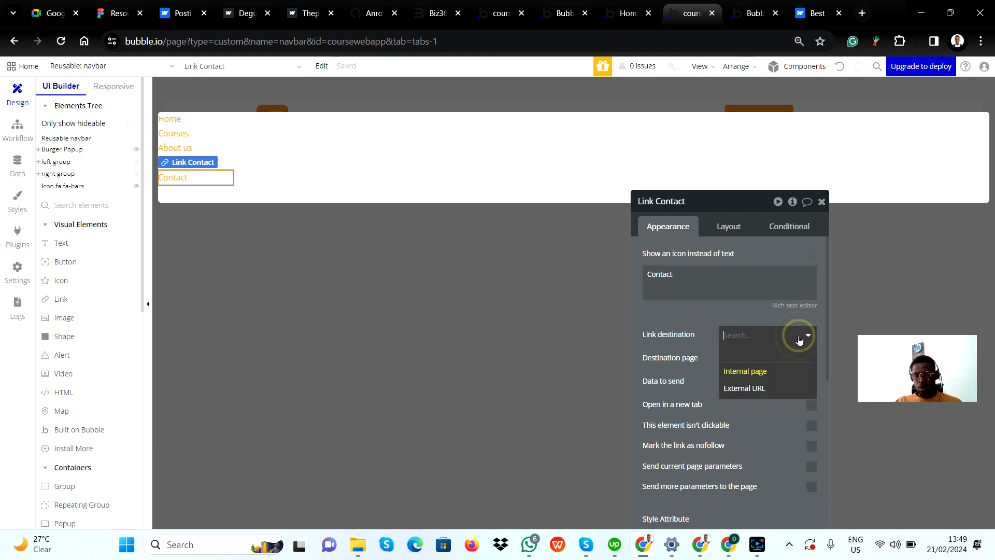
left_click(799, 337)
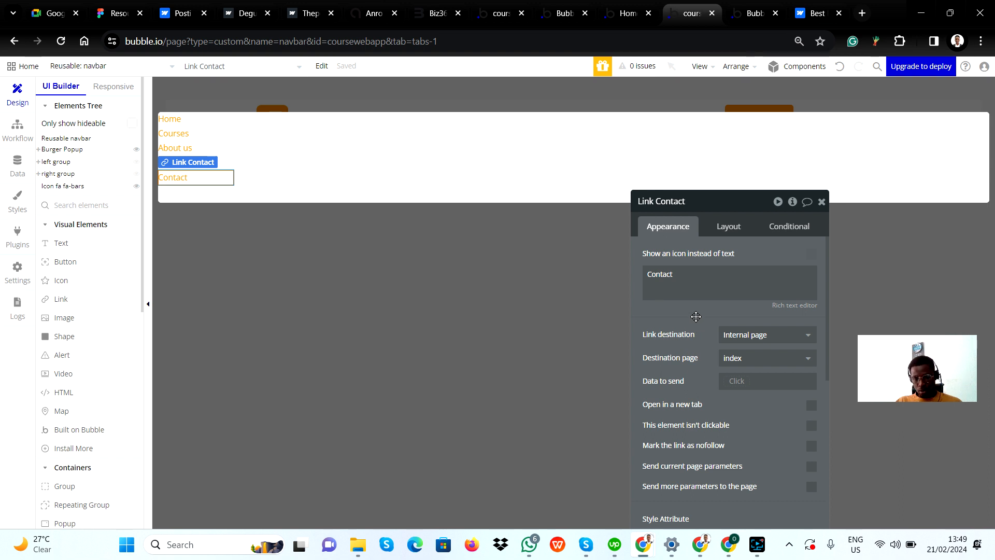
left_click(744, 359)
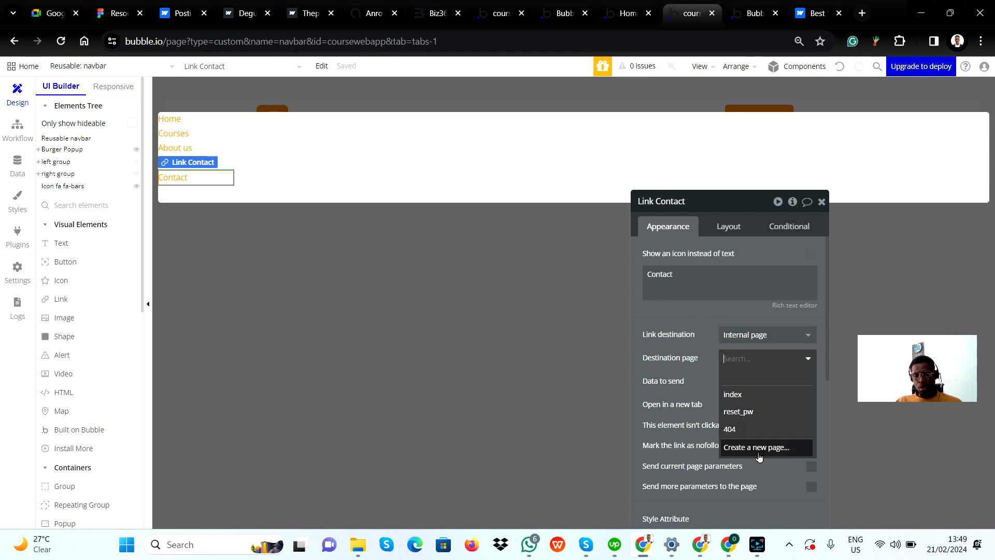
left_click(673, 315)
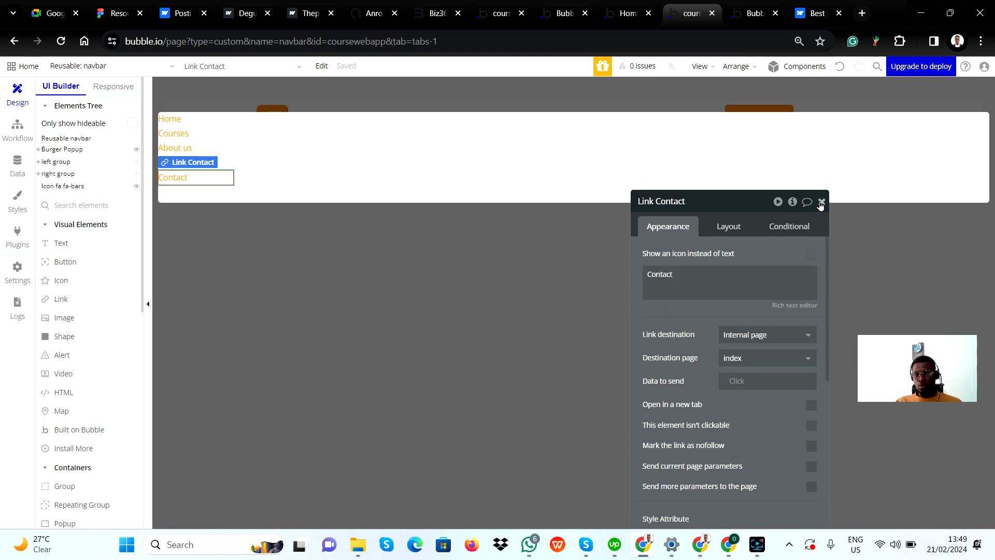
left_click(780, 252)
left_click(821, 202)
left_click(281, 270)
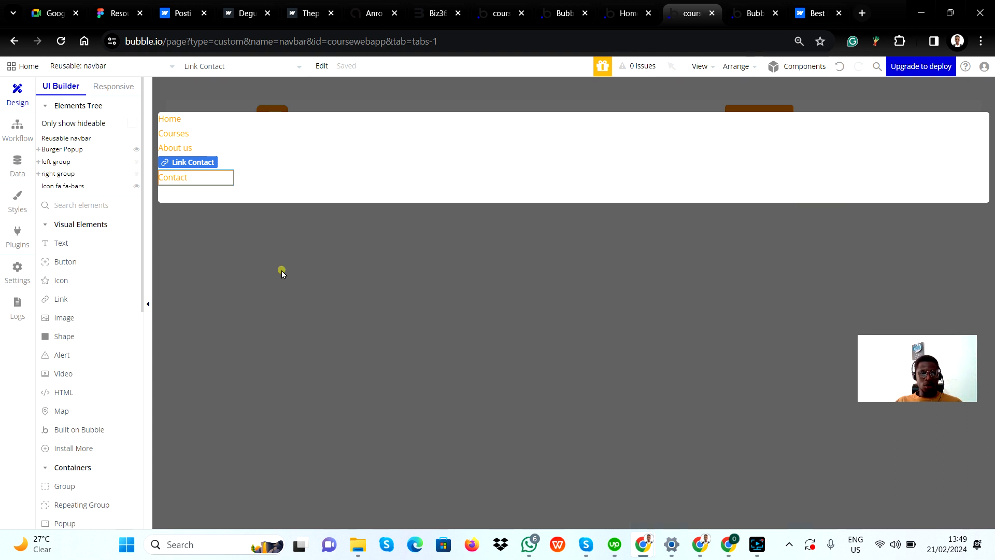
Set the Burger Popup's left padding to 50 px
left_click(75, 151)
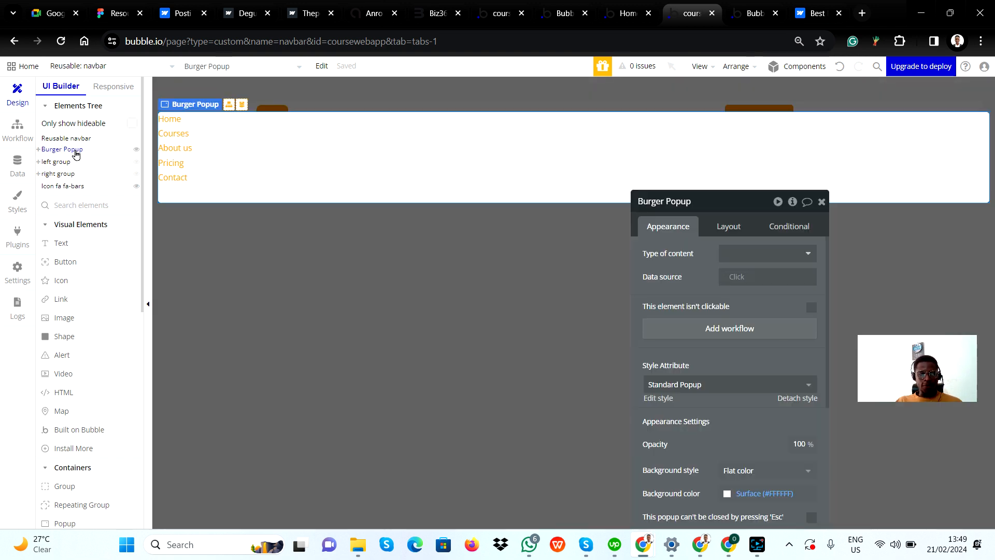
left_click(322, 154)
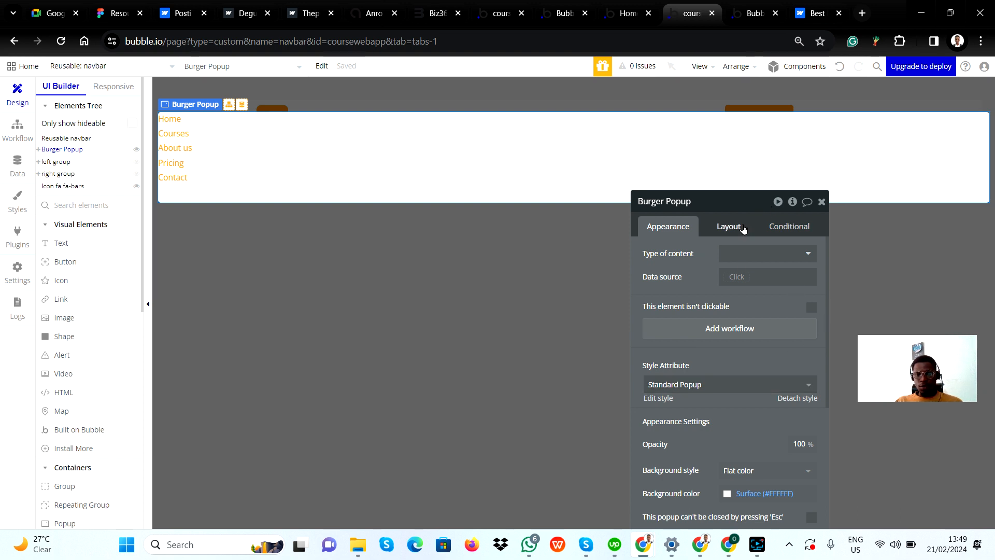
left_click(727, 229)
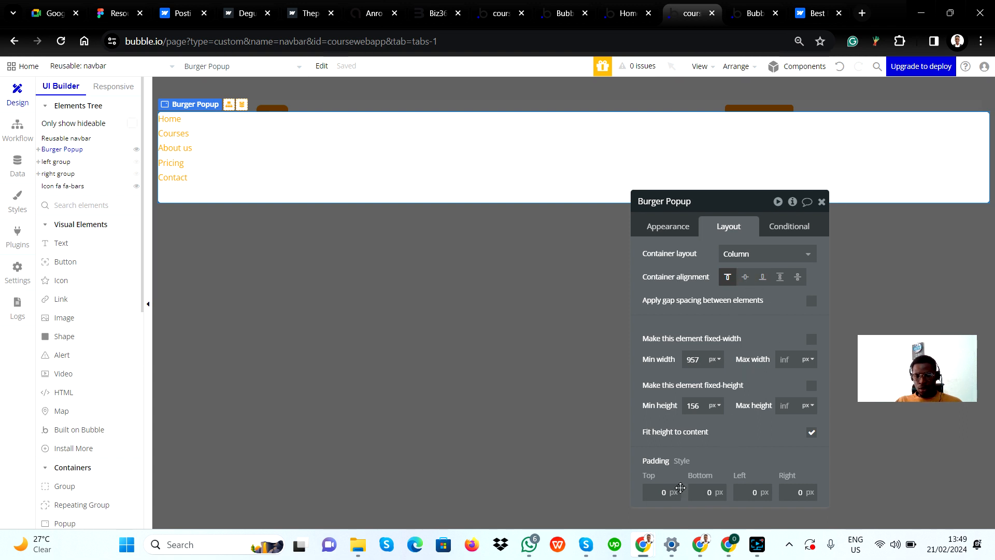
left_click(760, 489)
type("14")
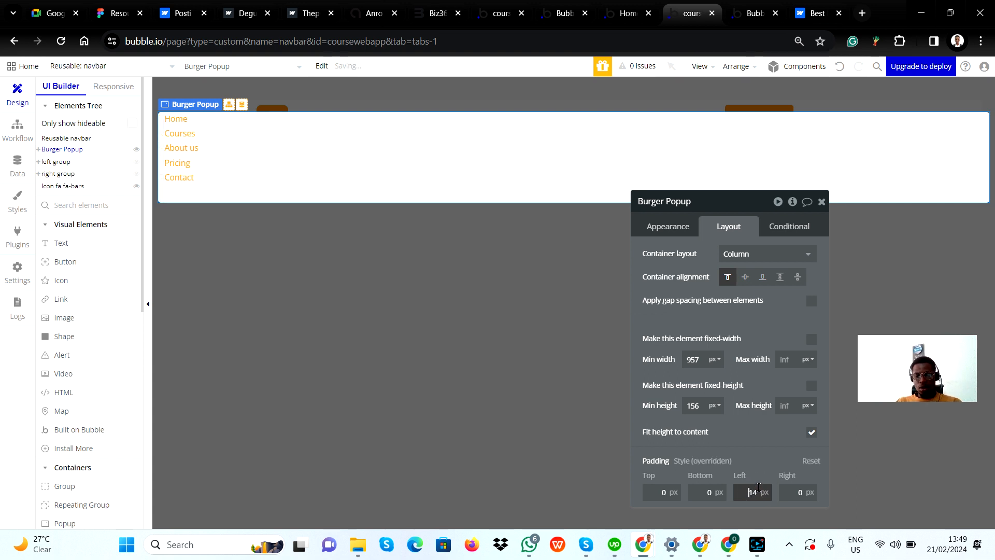
key("Up")
key("Up")
key("Up")
key("Up")
key("Up")
key("Up")
key("Up")
key("Up")
key("Up")
key("Up")
key("Up")
key("Up")
key("Up")
key("Up")
key("Up")
key("Up")
key("Up")
key("Up")
key("Up")
key("Up")
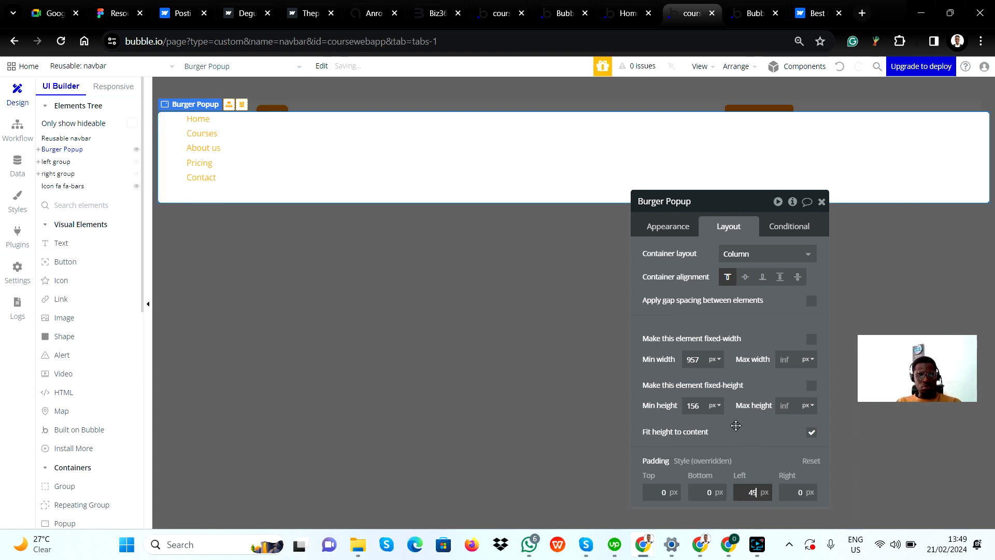
key("Up")
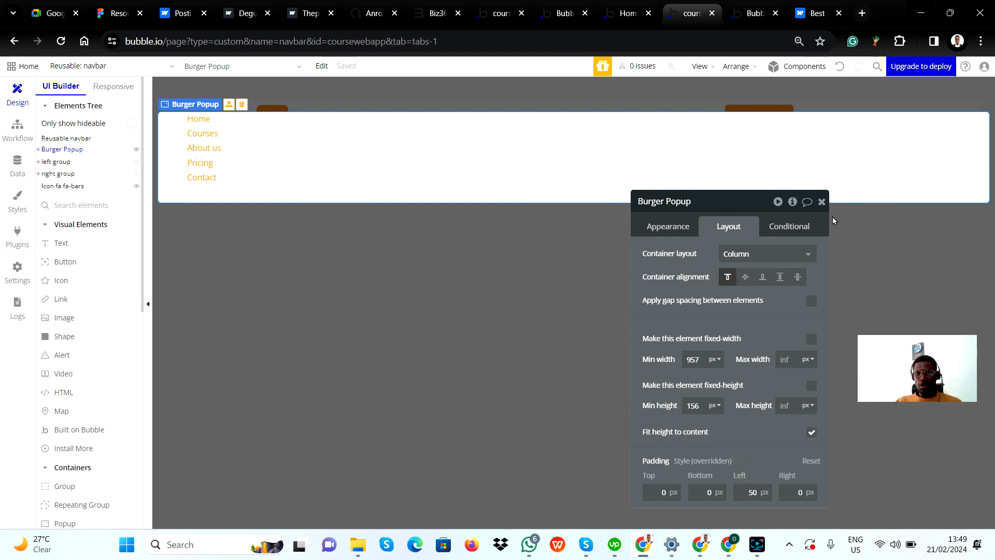
Try the Row container layout on the Burger Popup and return it to Column
left_click(760, 253)
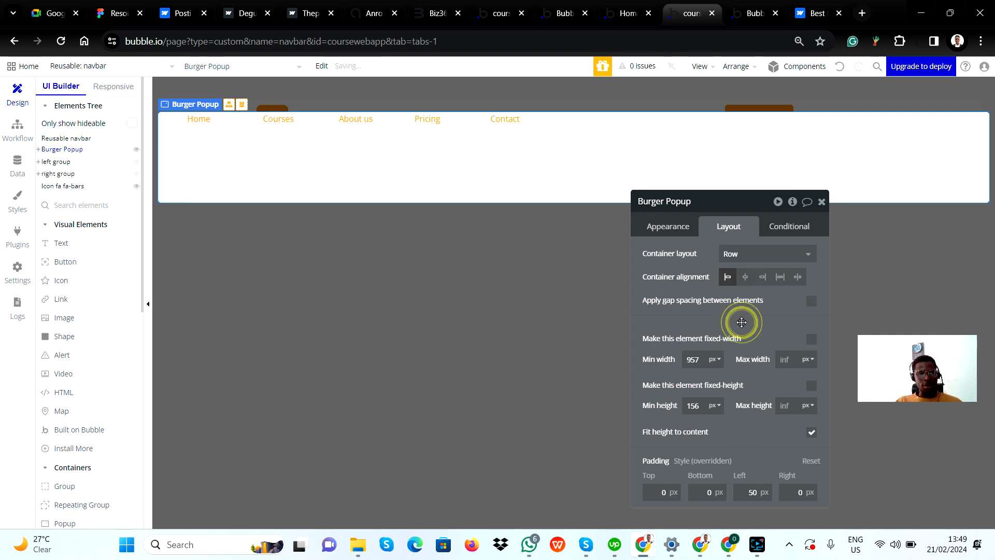
left_click(742, 327)
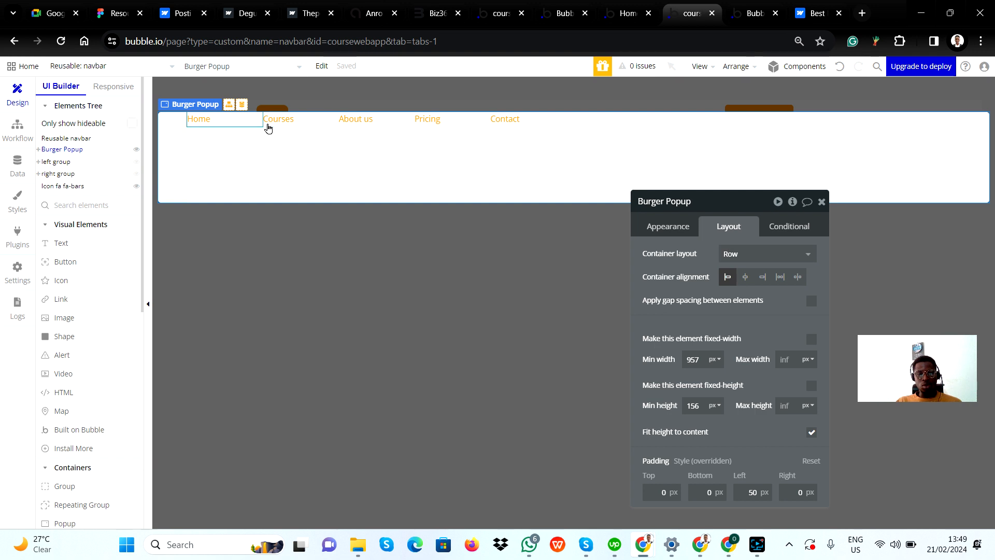
left_click(739, 253)
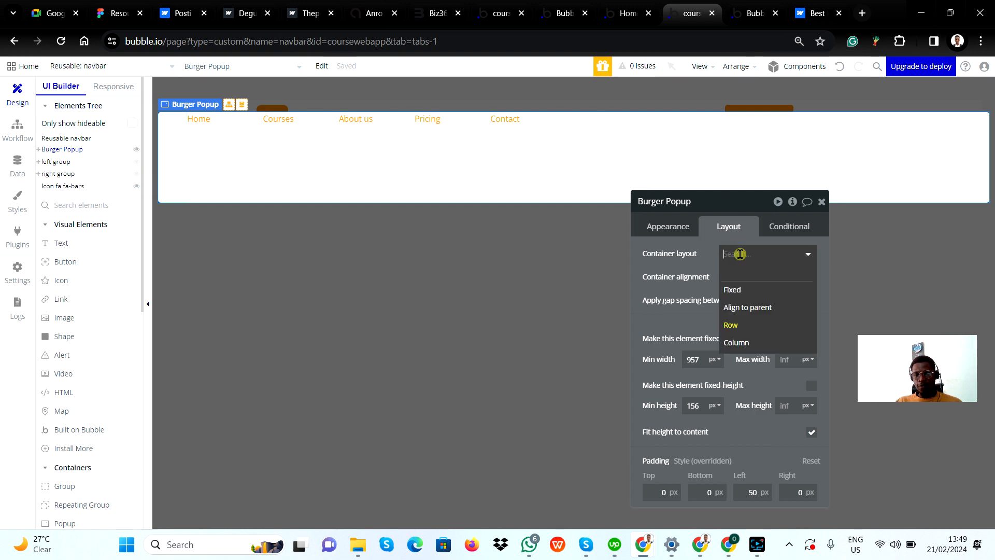
left_click(748, 340)
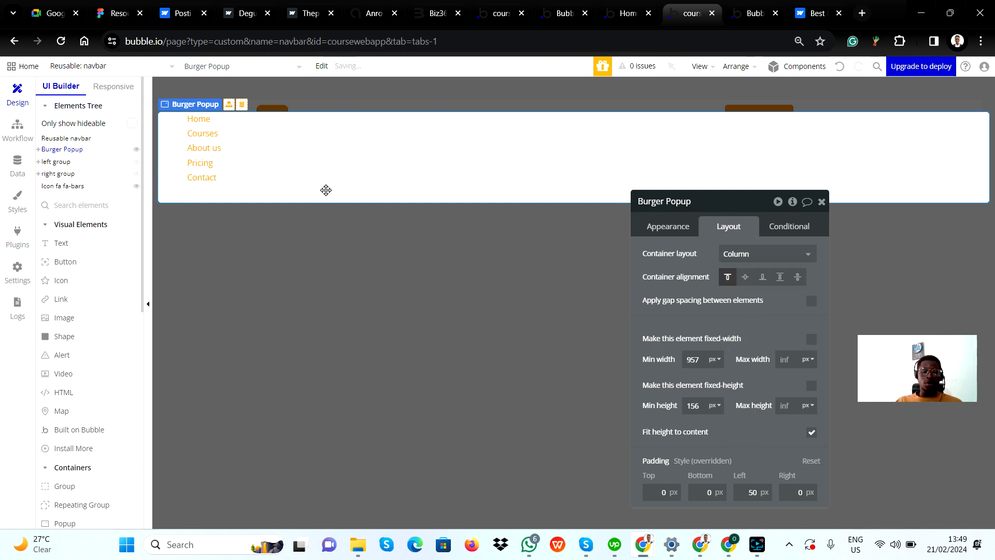
Apply gap spacing between the Burger Popup's elements with a row gap of 6 px
left_click(811, 304)
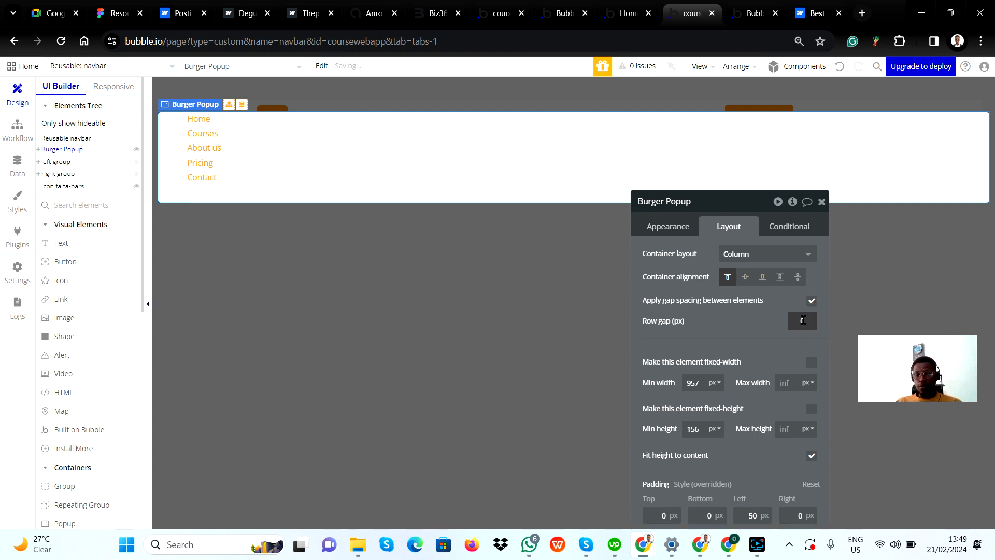
left_click(802, 319)
key("Up")
key("Up")
key("Up")
key("Up")
key("Up")
key("Up")
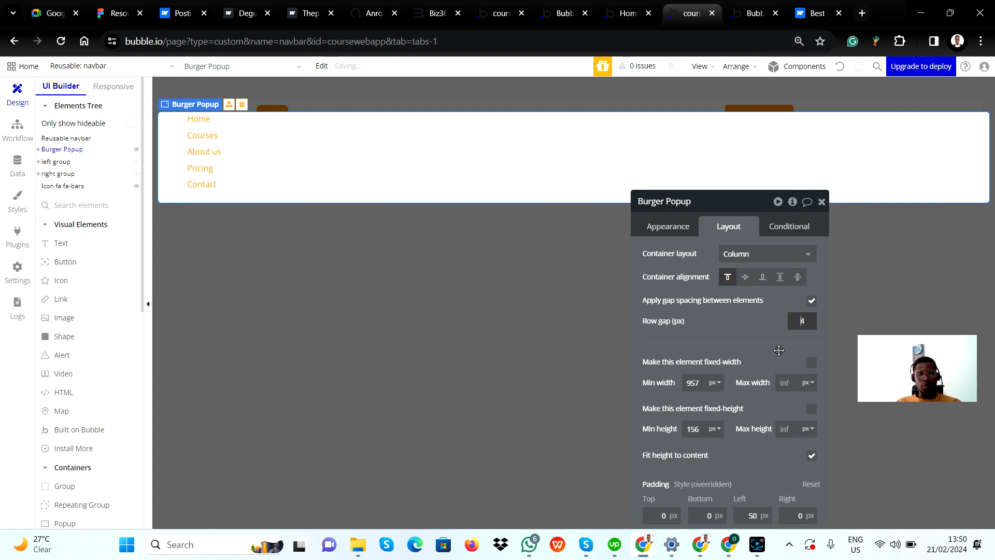
left_click(729, 326)
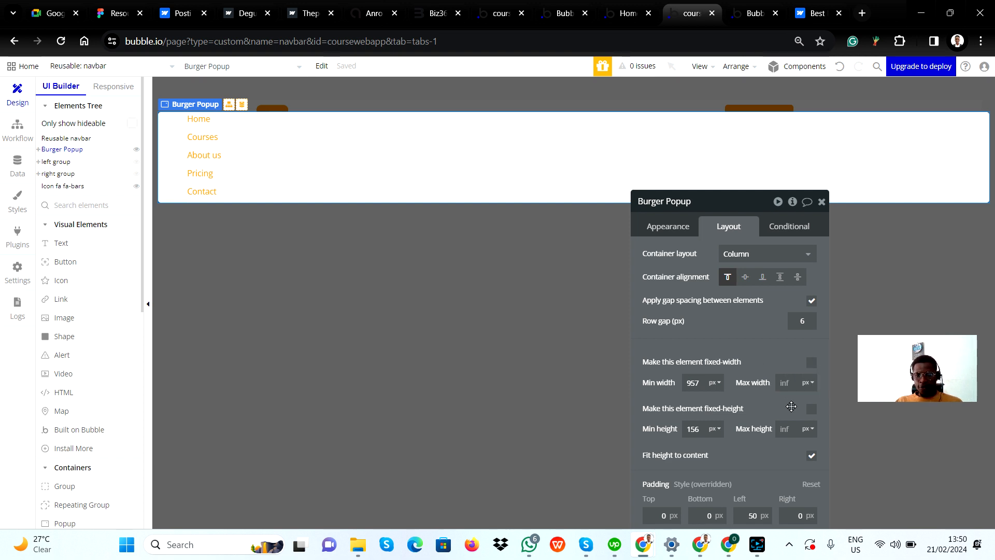
Set the Burger Popup's minimum width to 500 px and maximum width to 600 px, and close the popup
left_click(694, 381)
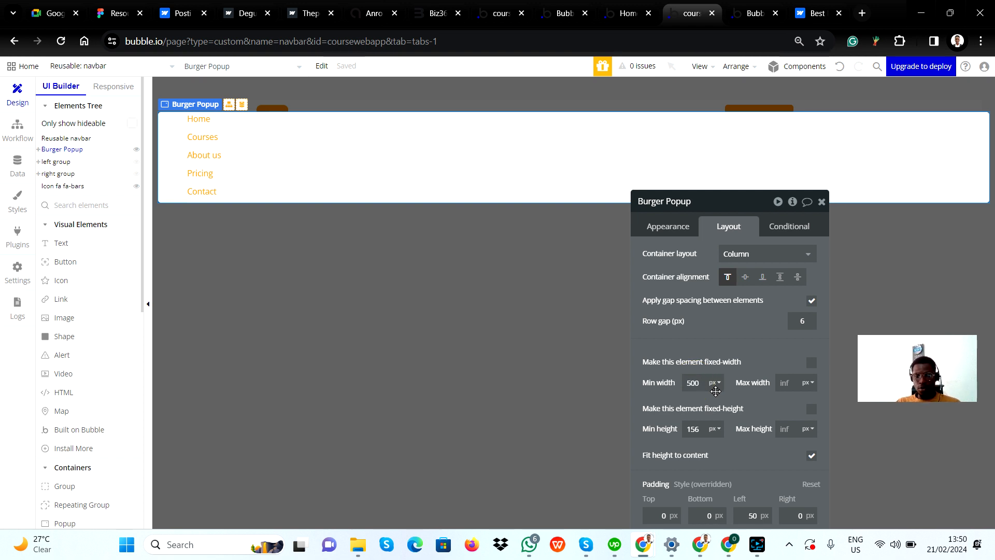
left_click_drag(760, 346, 760, 349)
left_click(760, 349)
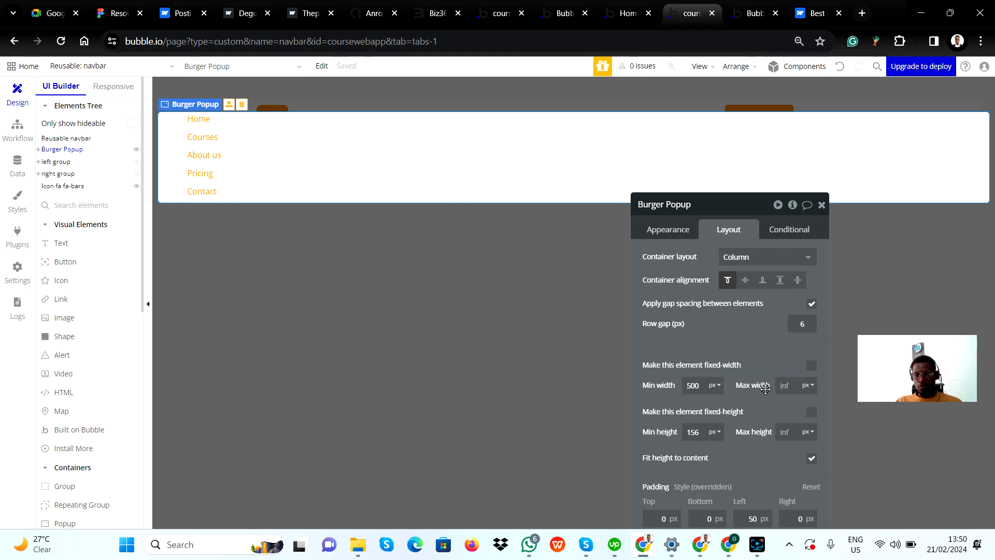
left_click(789, 387)
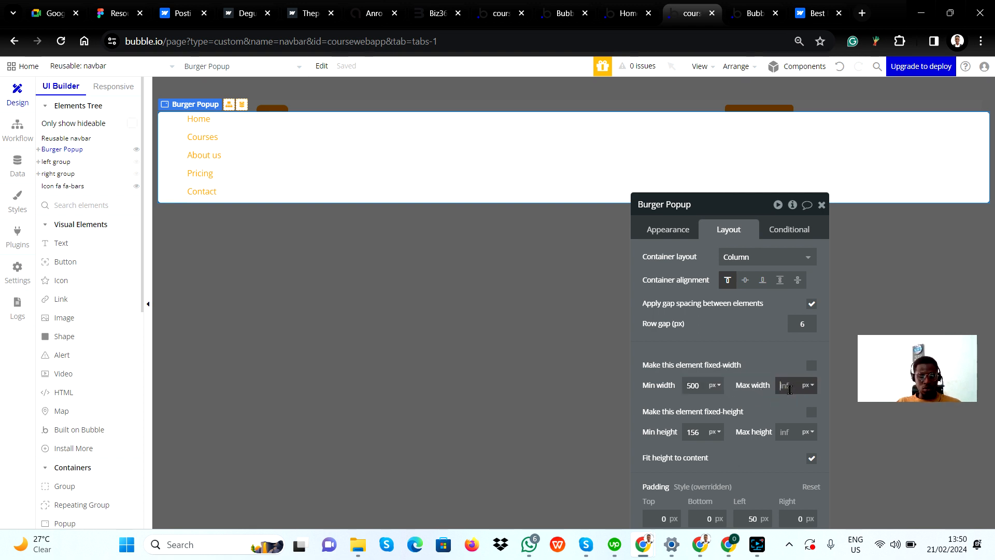
type("60")
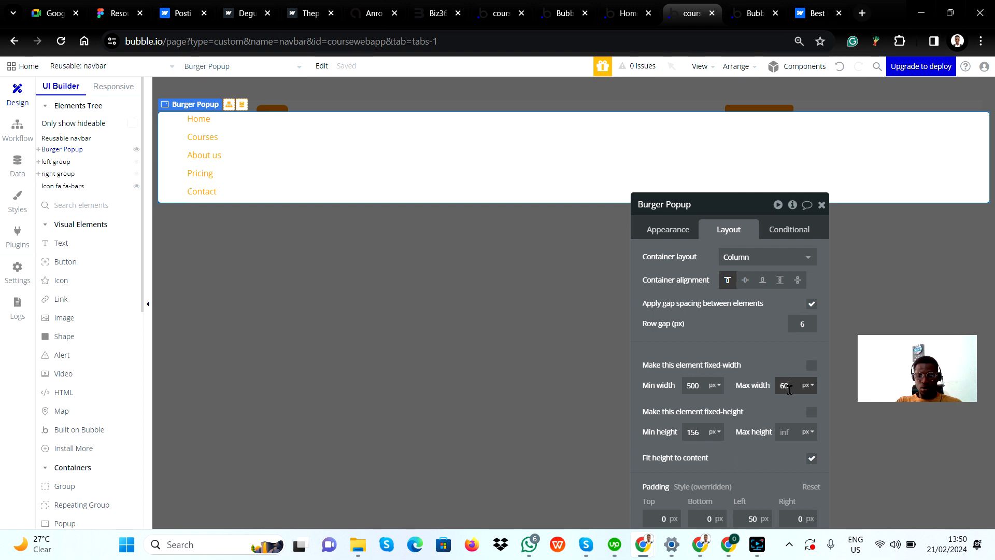
type("0")
left_click(758, 347)
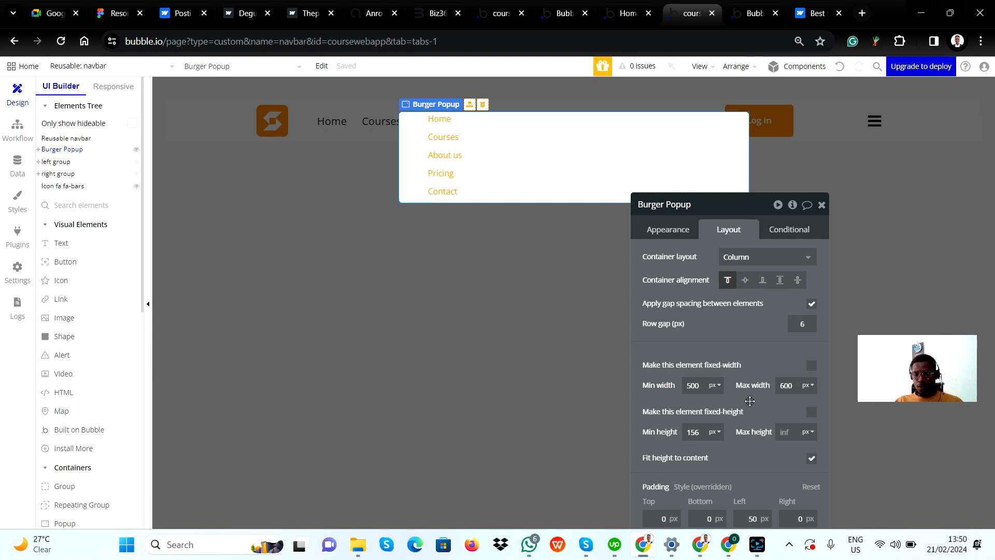
left_click(822, 206)
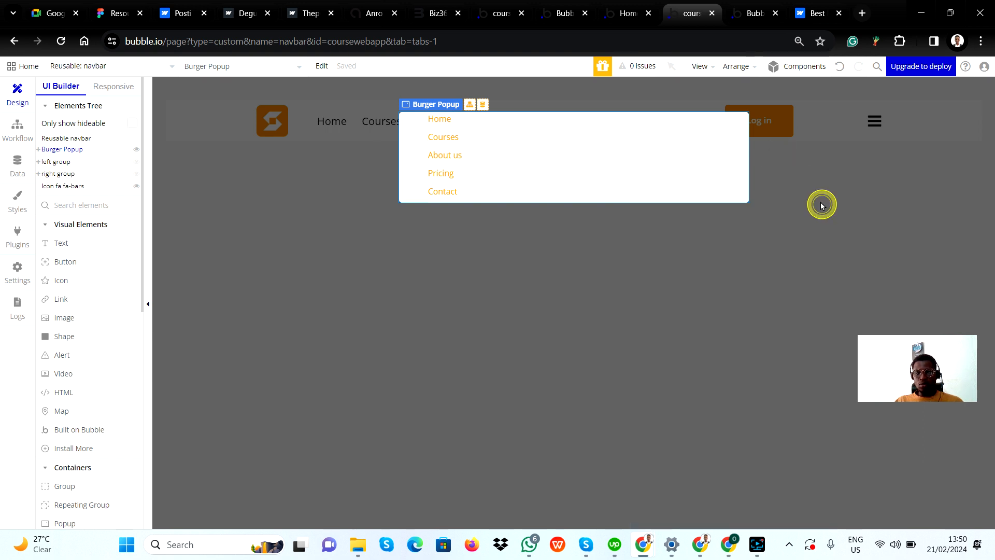
left_click(570, 280)
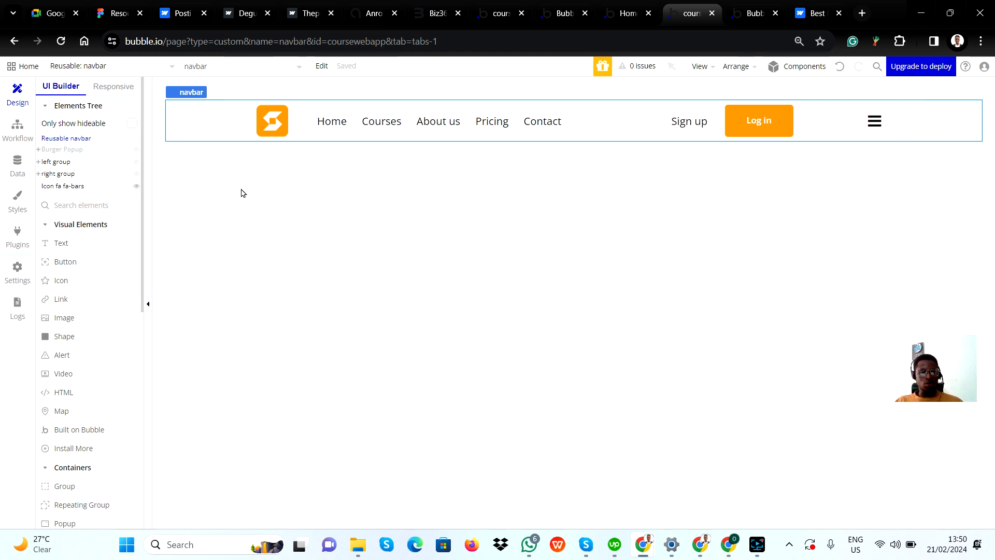
Check the navbar on the index page and return to the reusable navbar
left_click(53, 150)
left_click(454, 263)
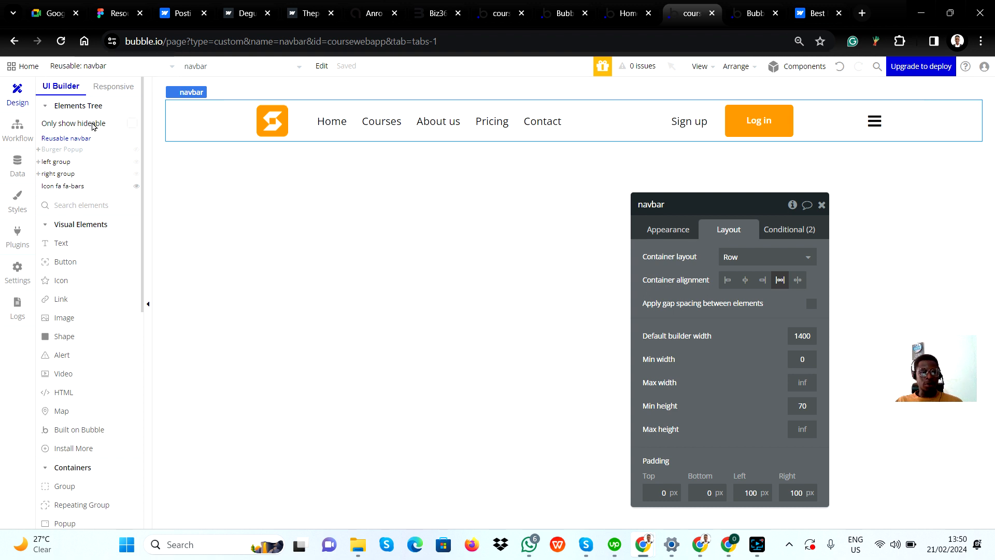
left_click(72, 66)
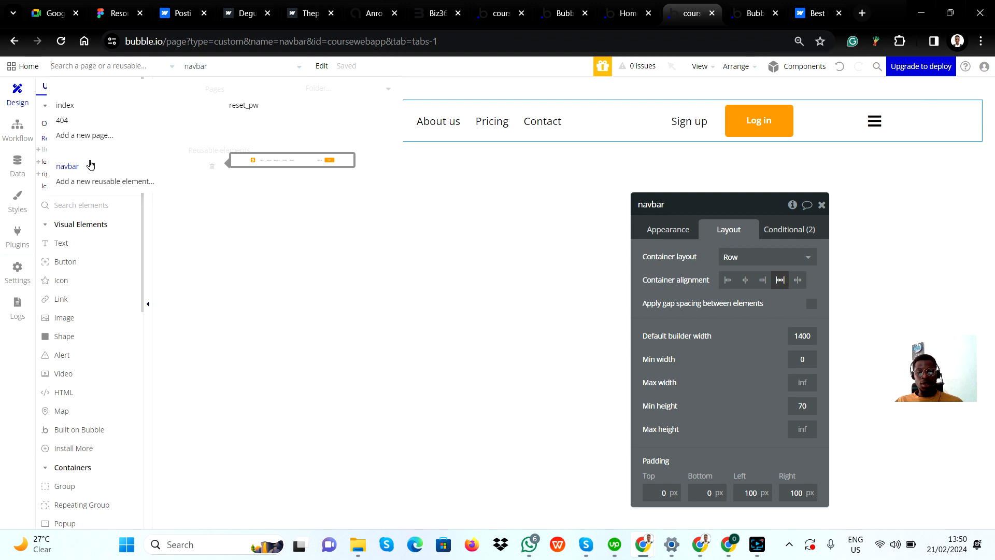
left_click(68, 106)
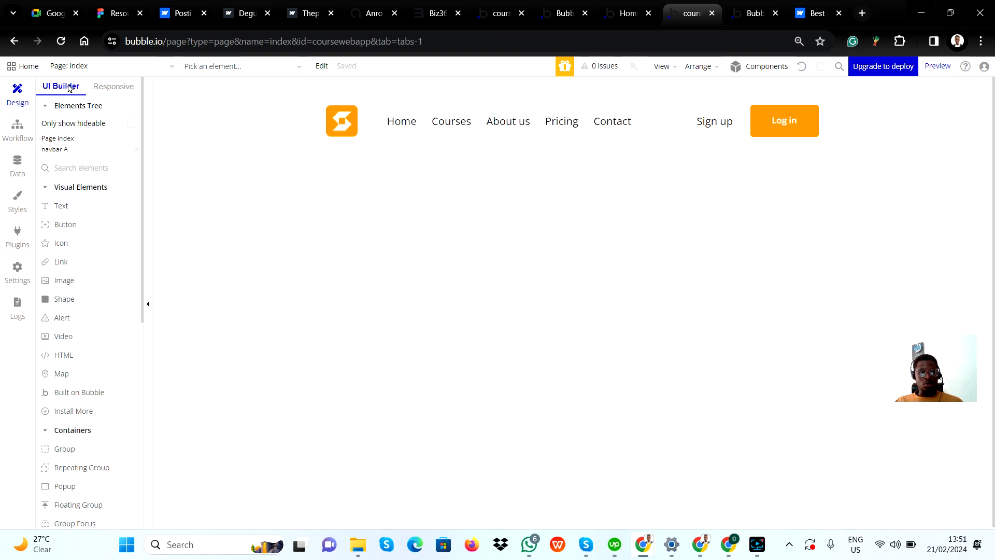
left_click(71, 66)
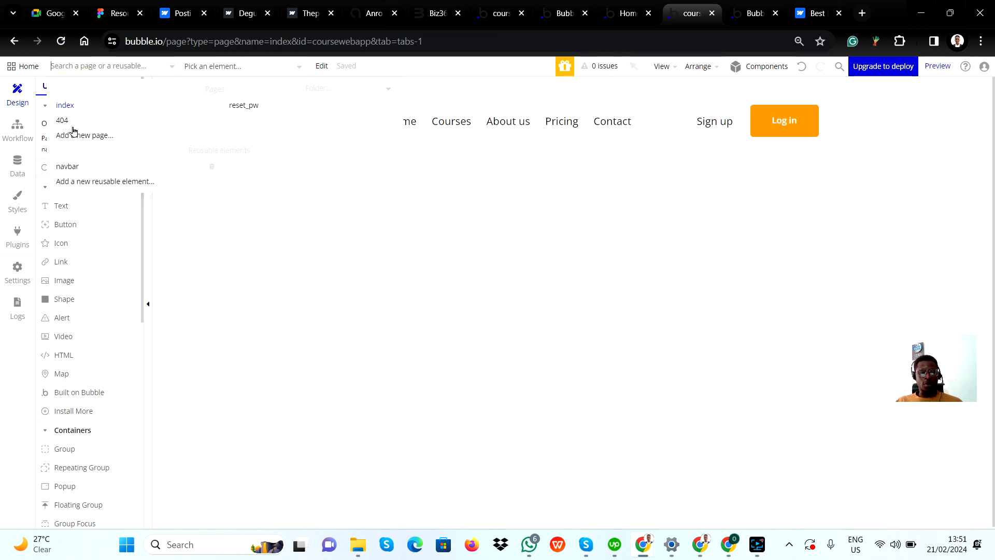
left_click(77, 167)
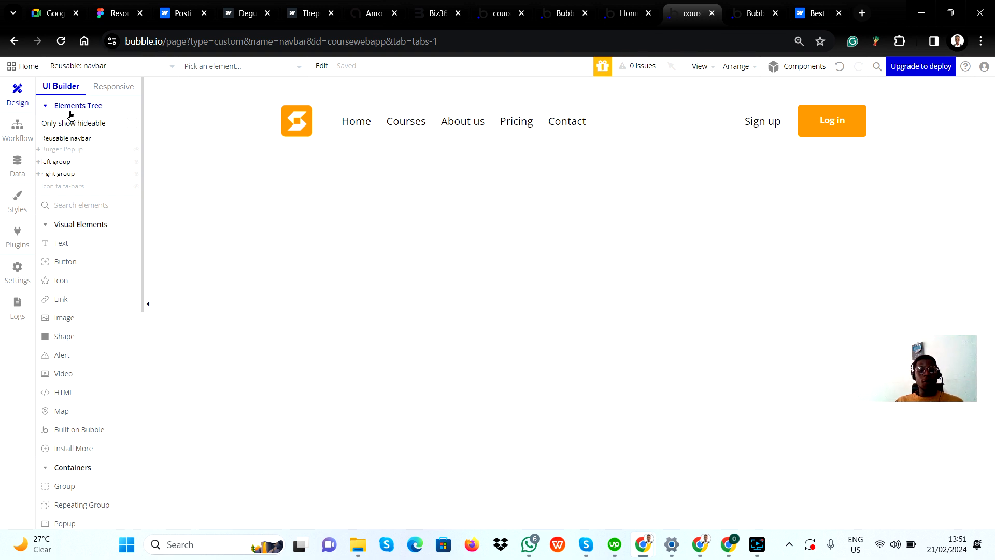
View the Burger Popup of the reusable navbar once more and close it
left_click(75, 150)
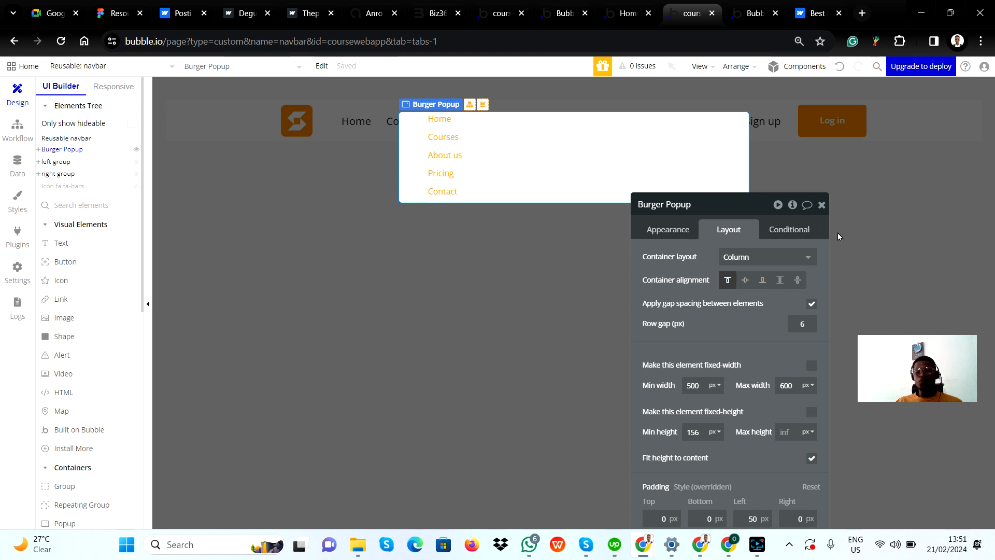
left_click(822, 205)
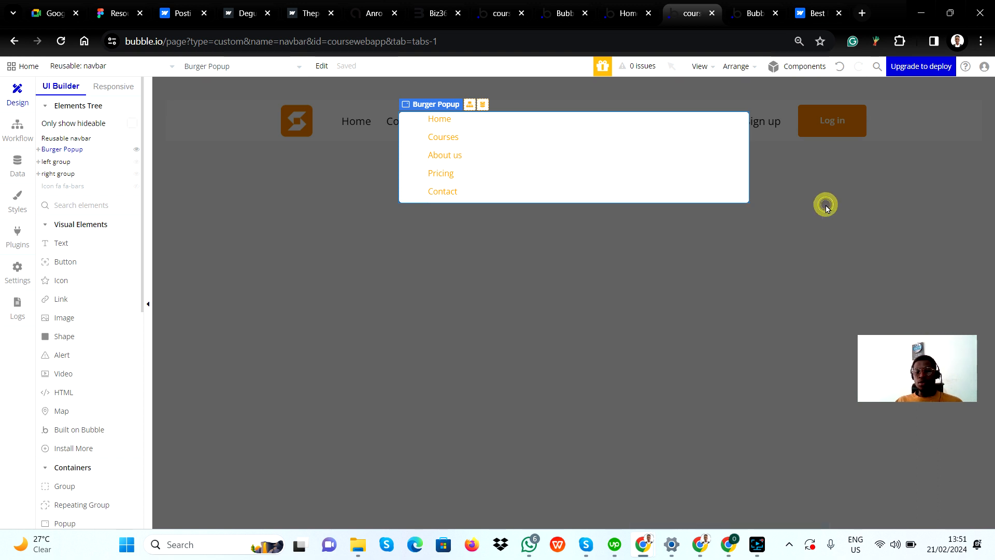
left_click(705, 231)
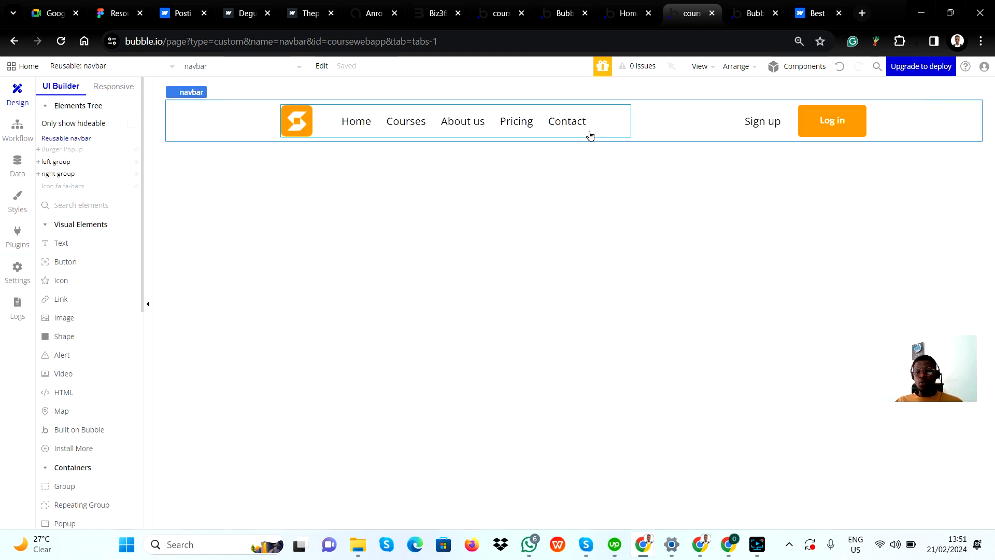
Open the workflow of the Icon fa fa-bars element and delete its click event
left_click(60, 187)
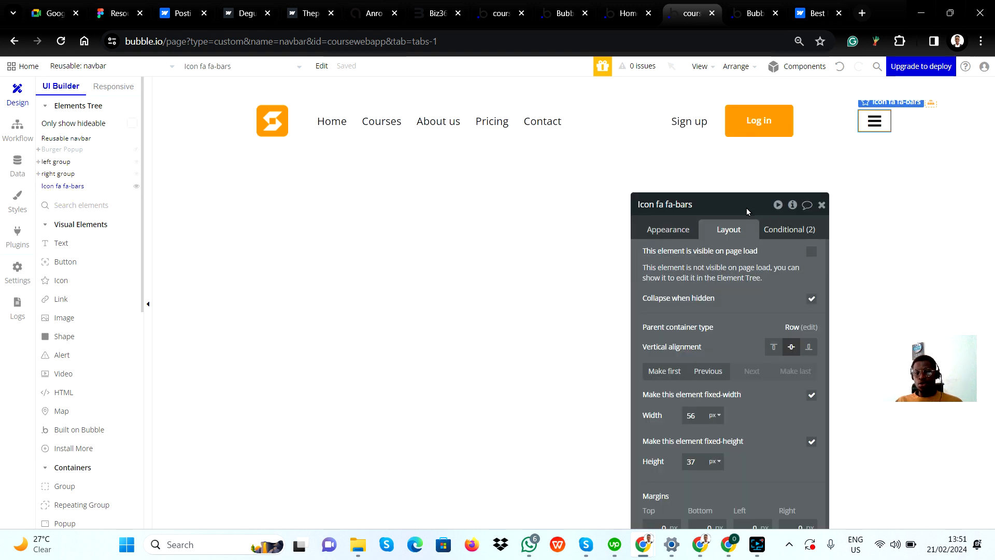
left_click(676, 233)
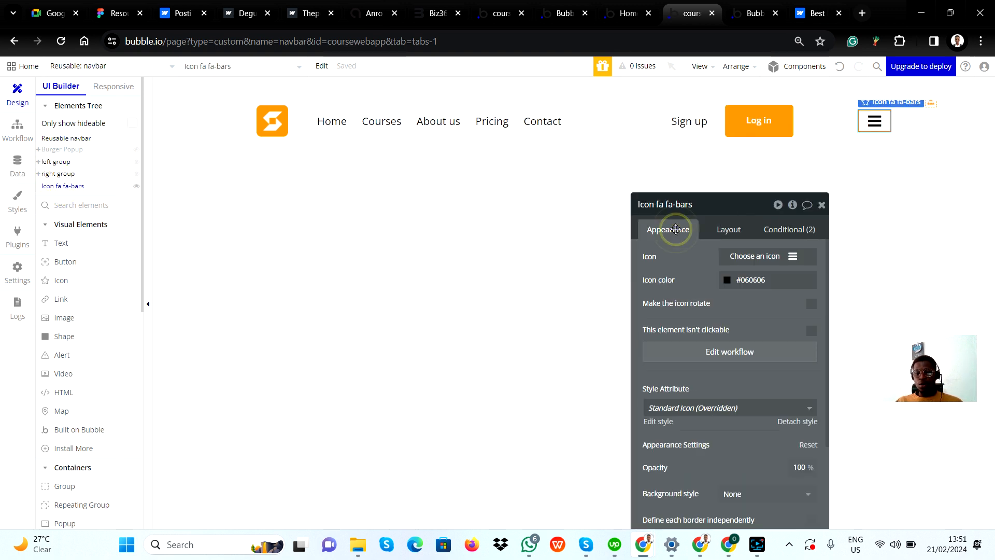
left_click(731, 351)
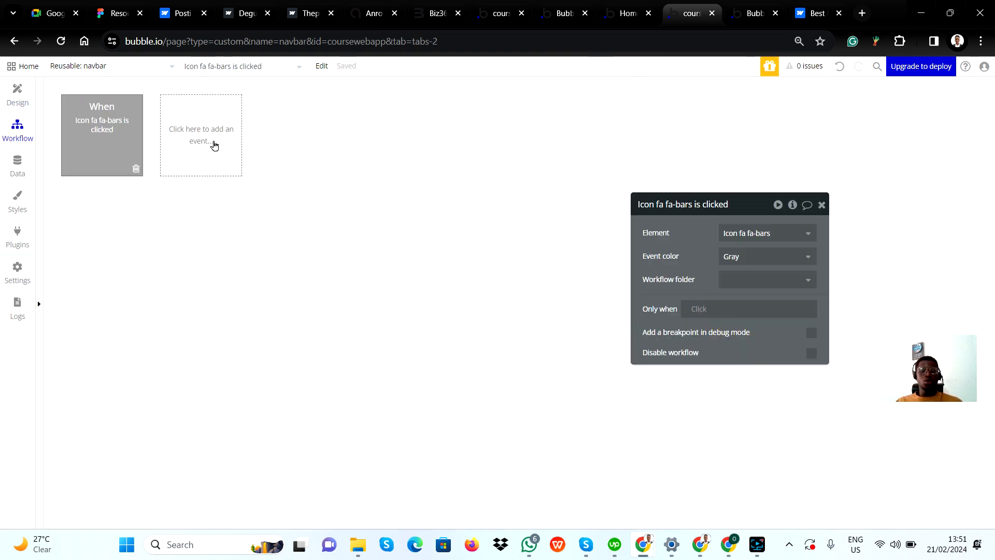
left_click(136, 170)
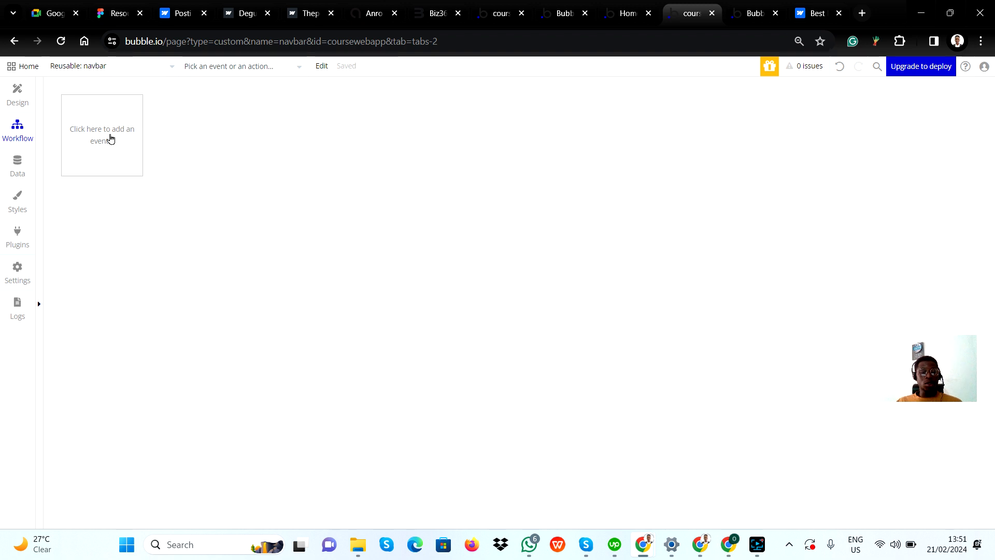
Add an "An element is clicked" event for the Icon fa fa-bars element
left_click(111, 139)
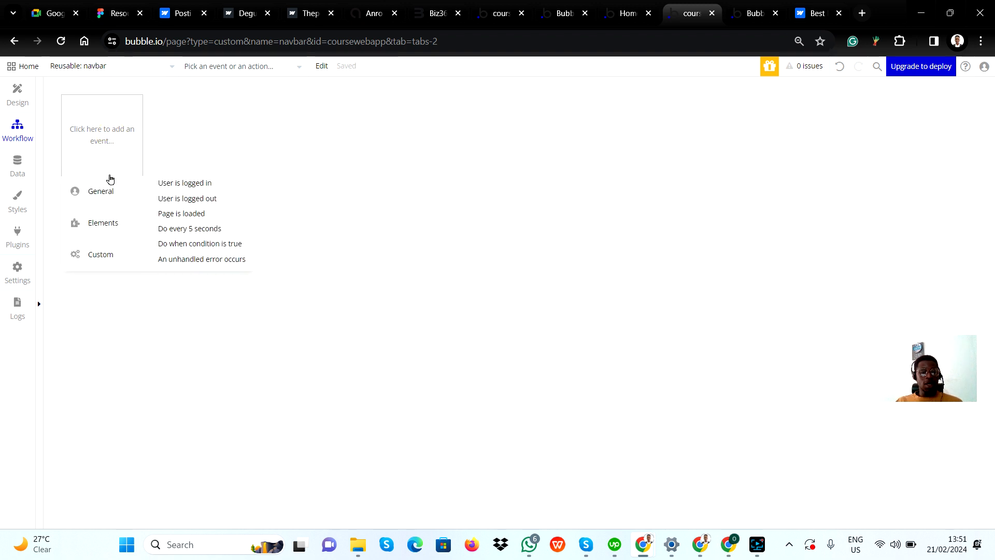
mouse_move(95, 228)
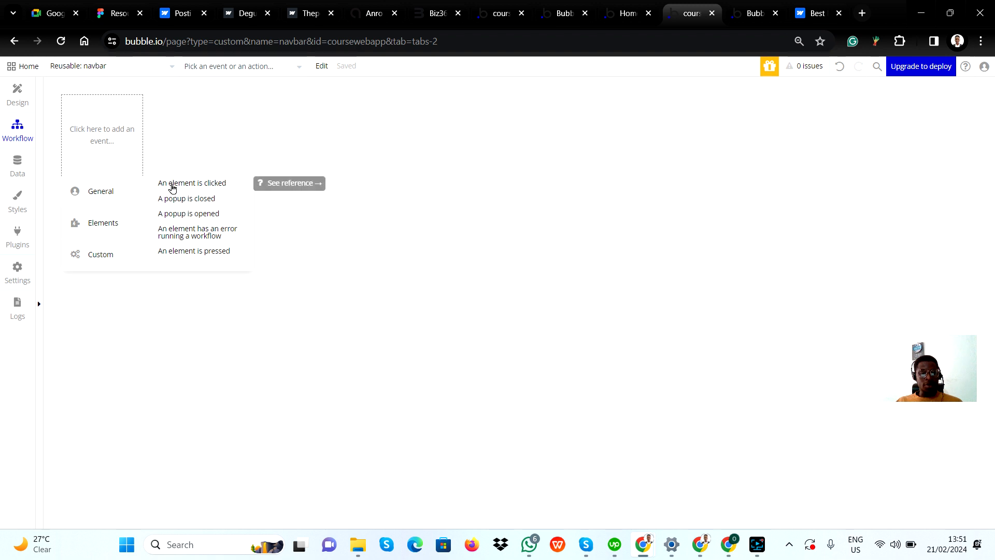
left_click(173, 184)
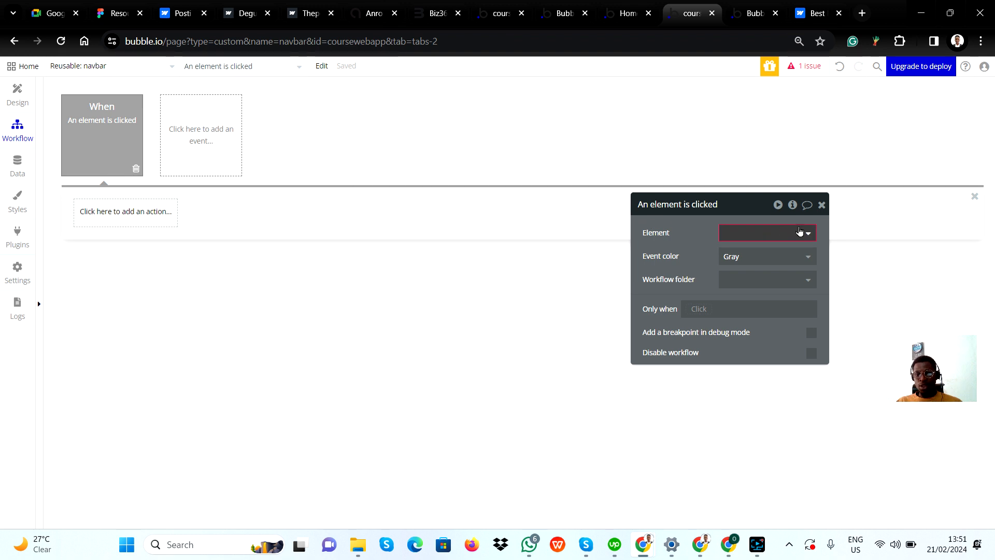
left_click(798, 239)
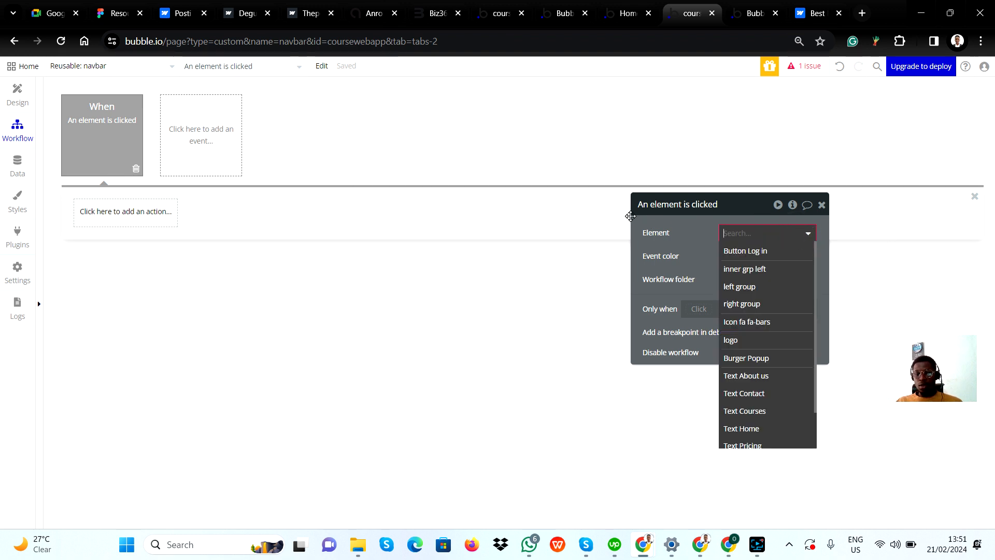
left_click(687, 237)
left_click(783, 233)
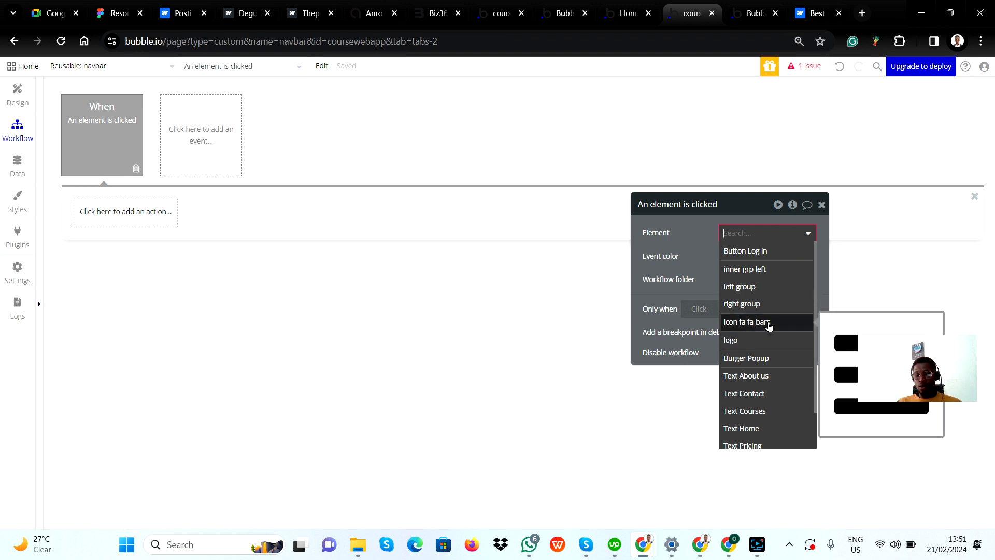
left_click(768, 325)
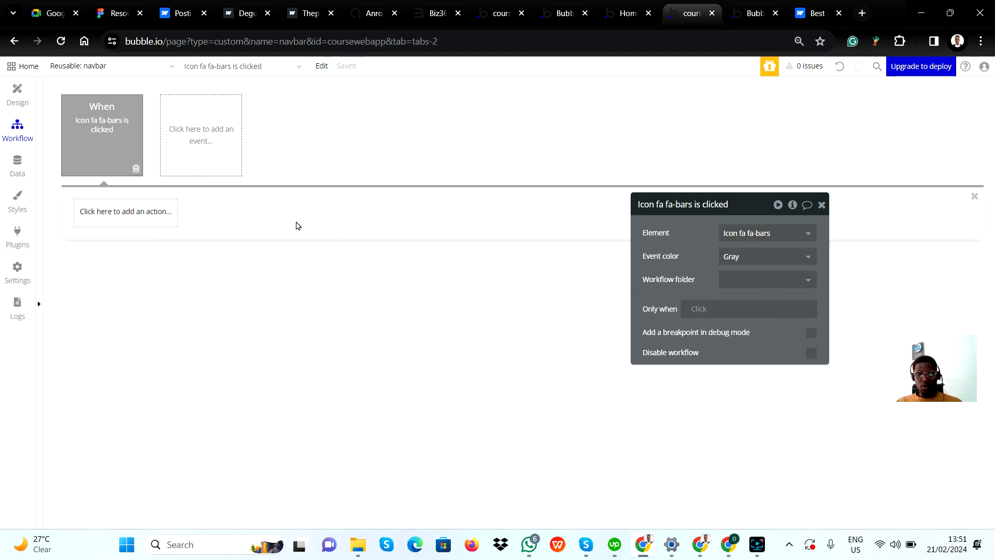
left_click(822, 205)
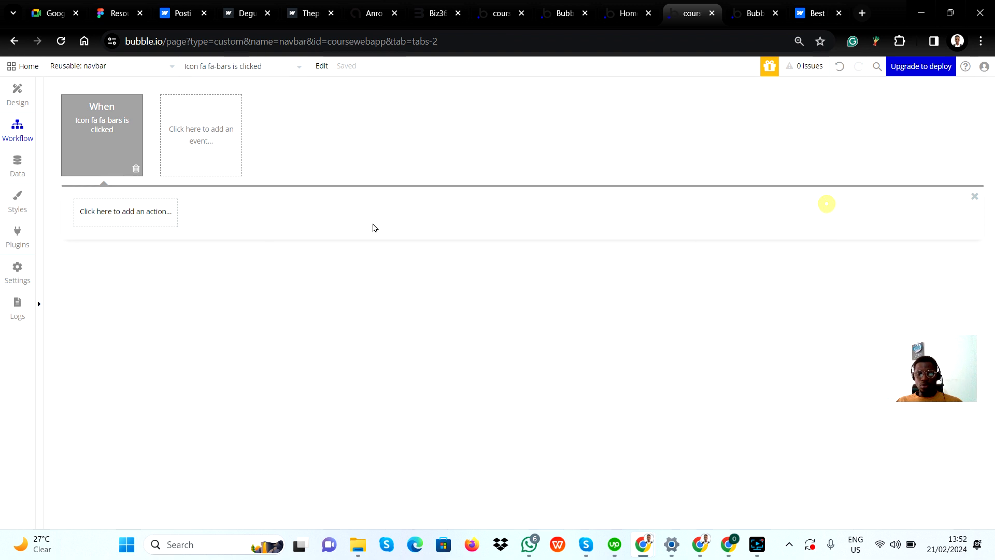
Add a Show element action for the Burger Popup to the Icon fa fa-bars click event
mouse_move(95, 124)
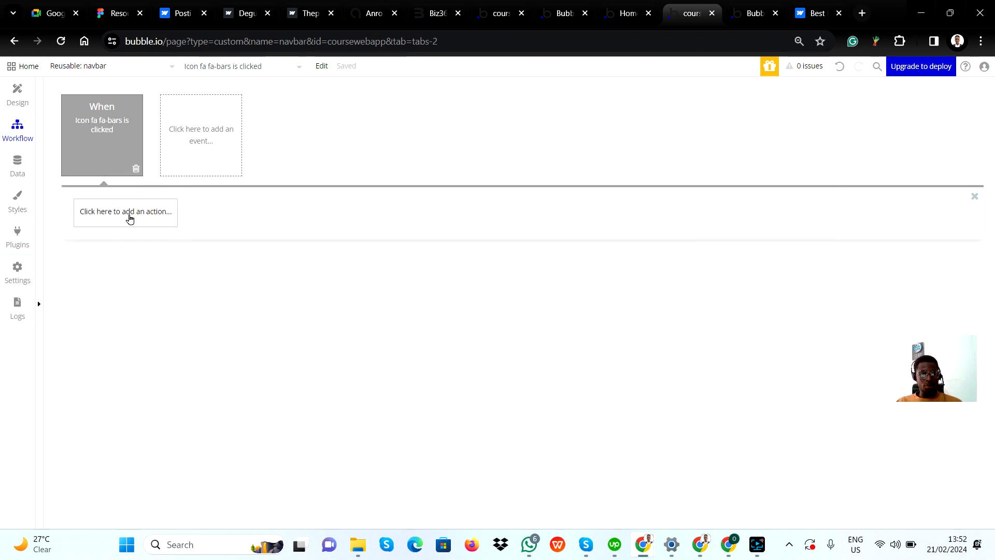
left_click(129, 219)
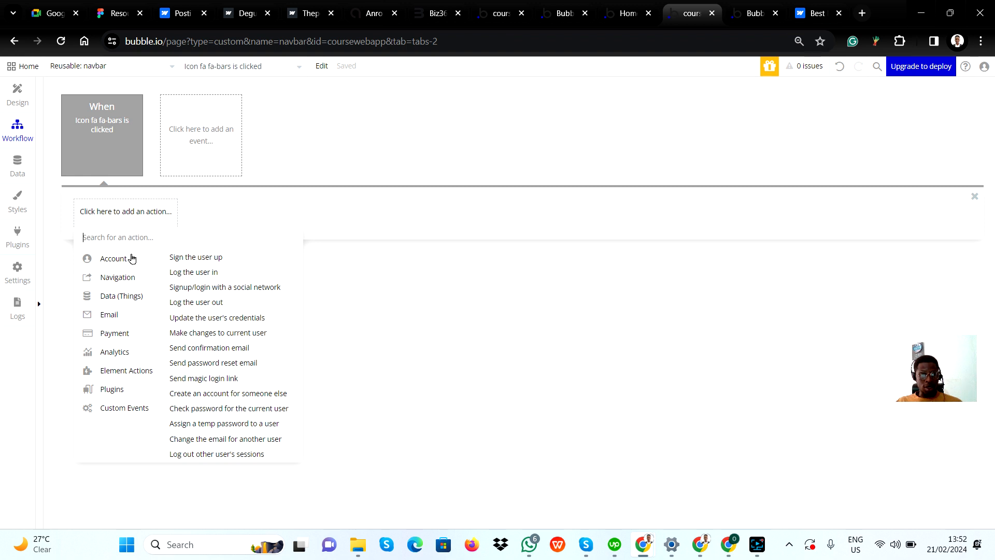
mouse_move(134, 372)
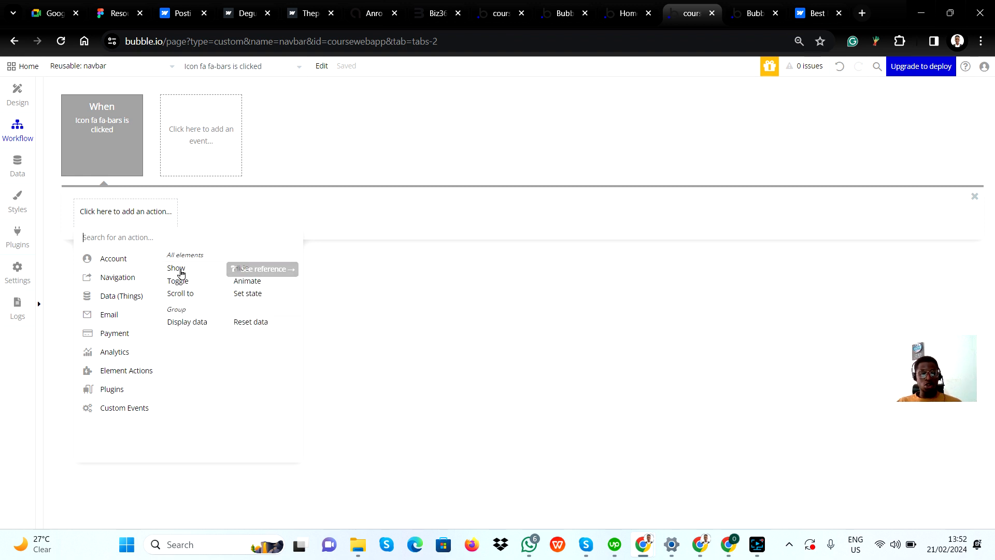
left_click(176, 269)
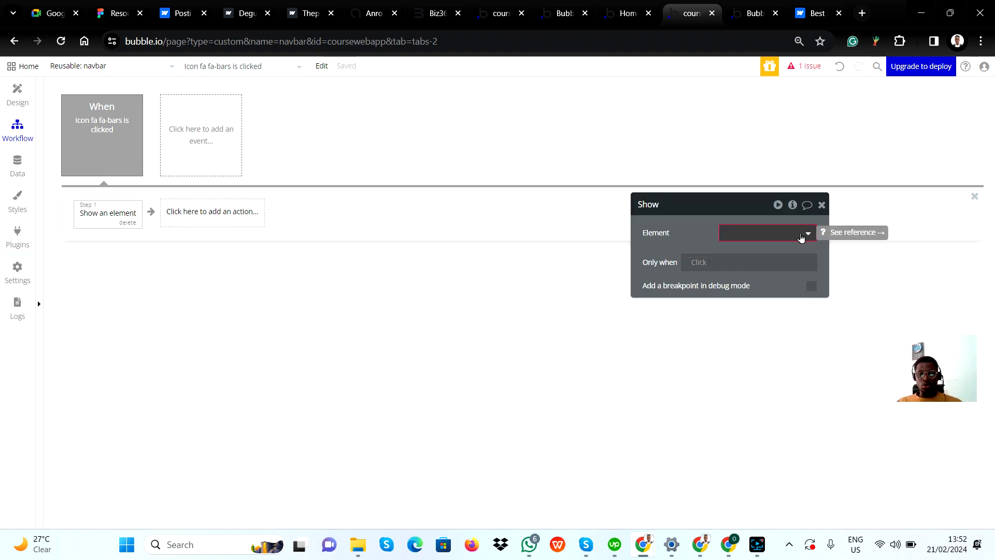
left_click(801, 238)
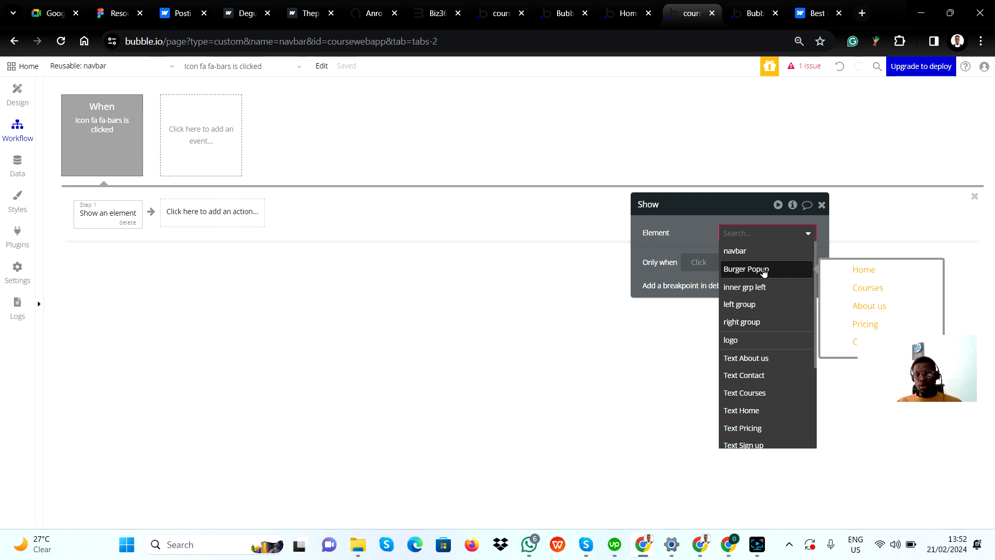
left_click(762, 270)
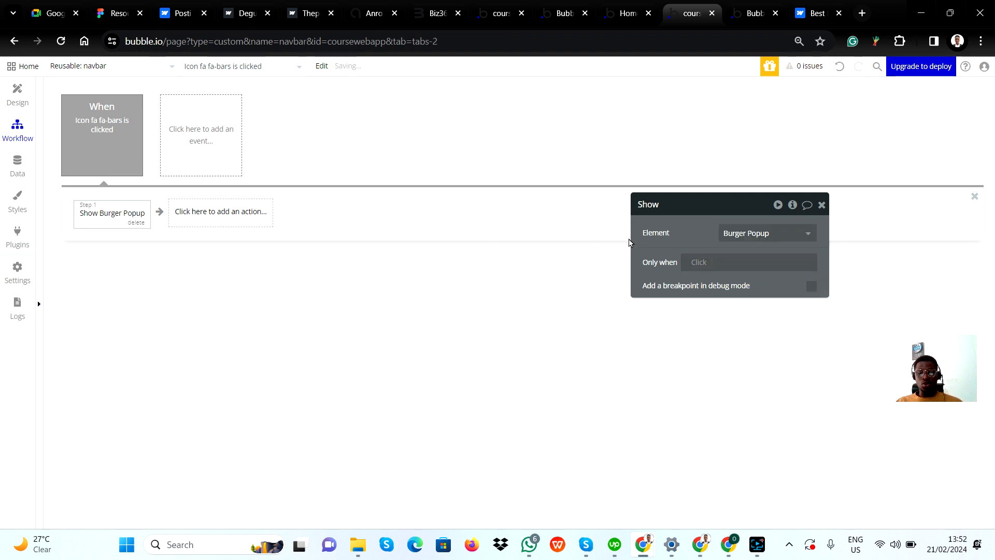
left_click(701, 248)
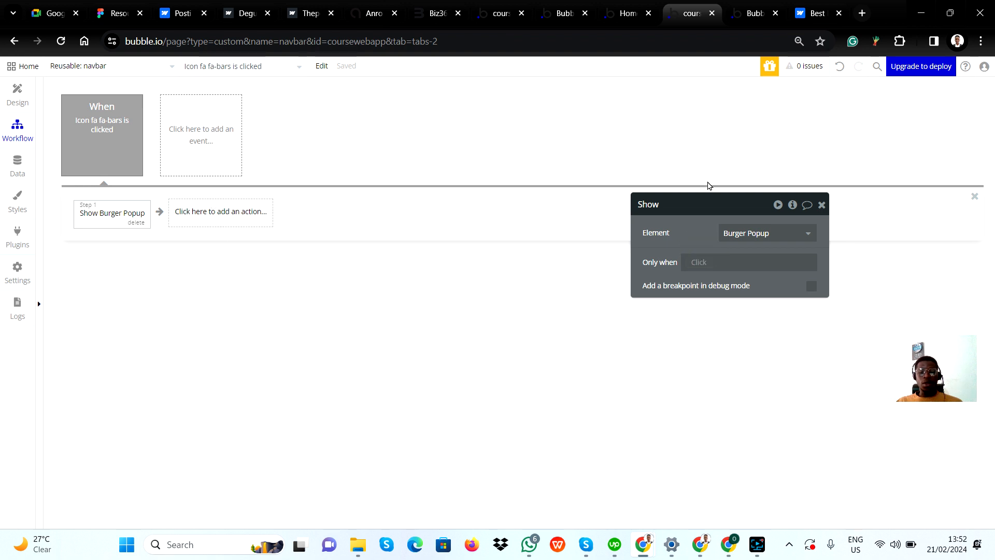
left_click(779, 279)
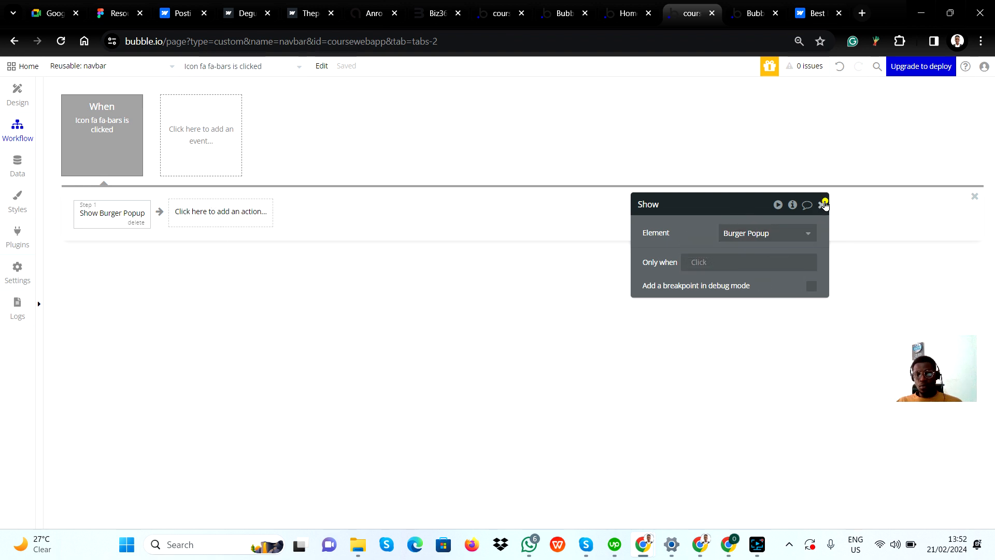
left_click(822, 204)
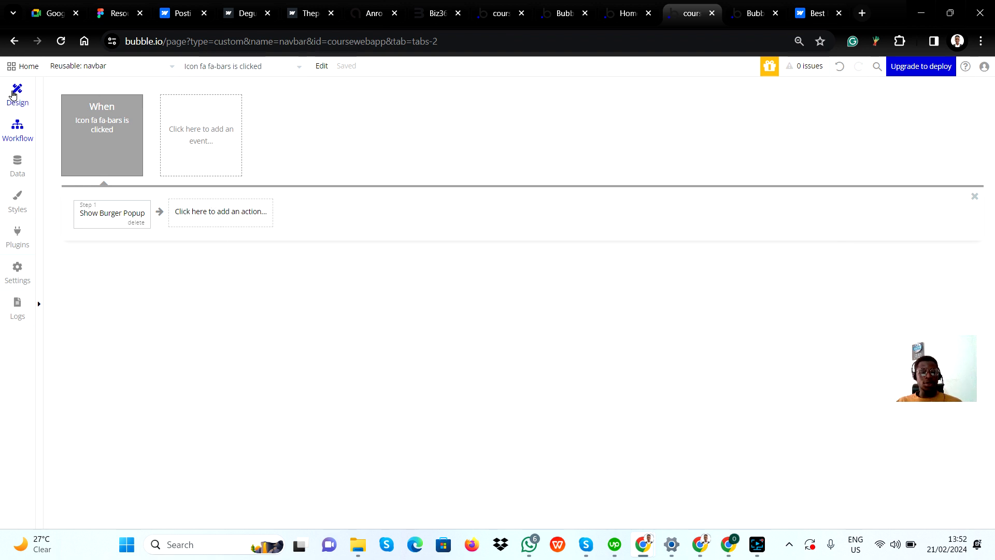
Reload the app preview, test opening and closing the burger menu twice, and return to the navbar editor
left_click(20, 98)
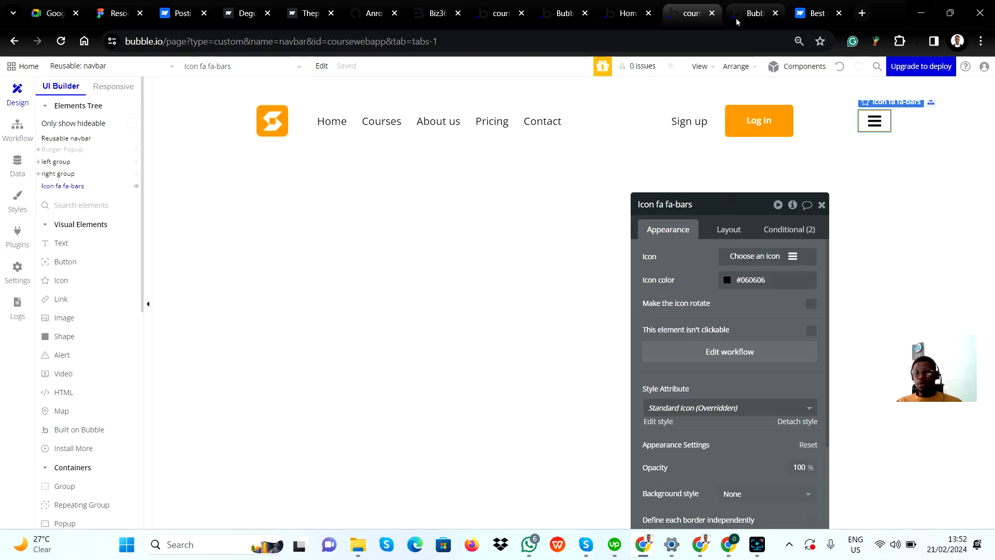
left_click(752, 13)
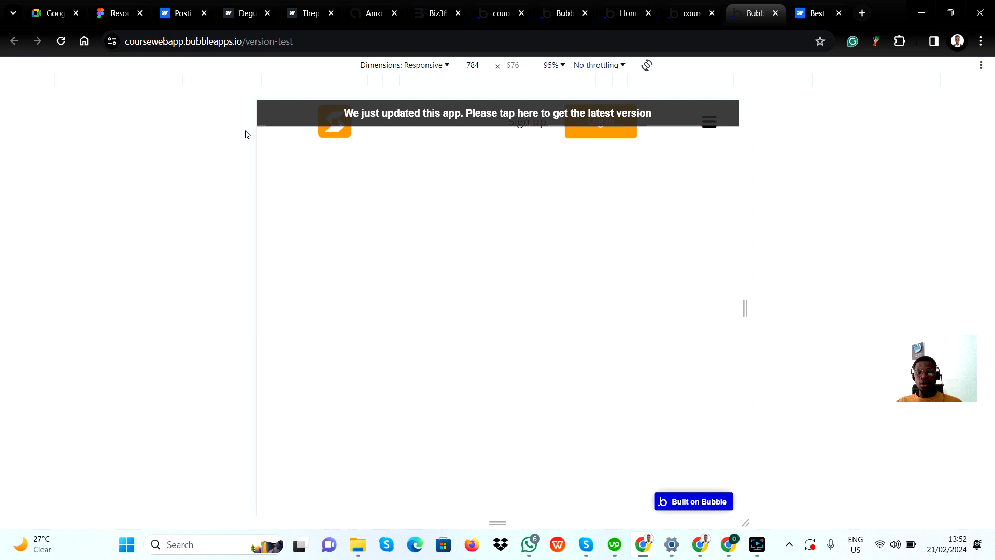
left_click(62, 40)
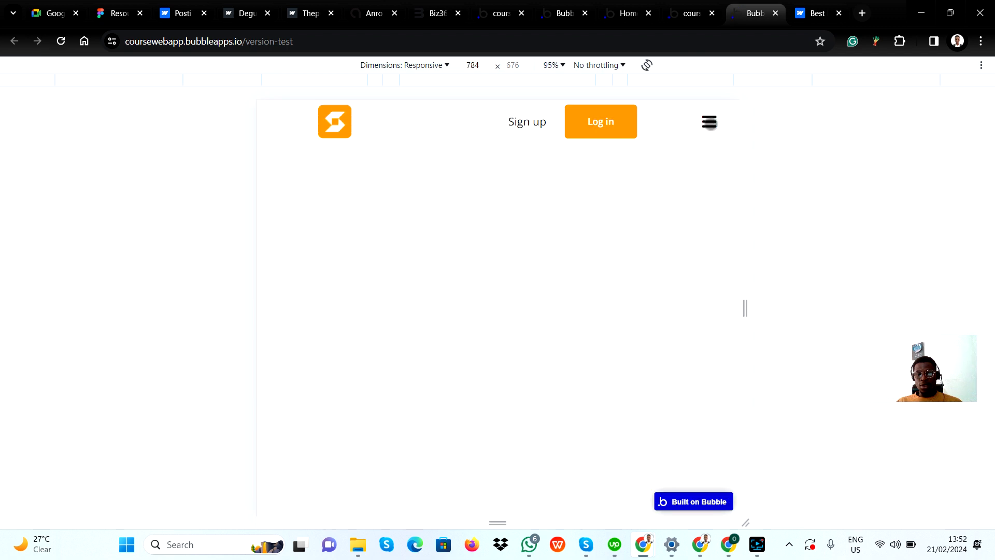
left_click(709, 122)
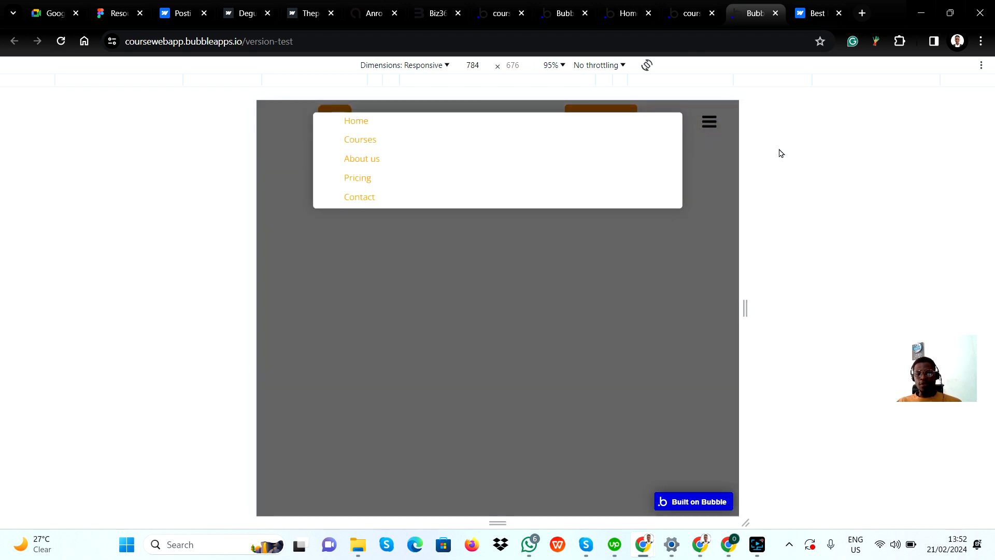
left_click(621, 244)
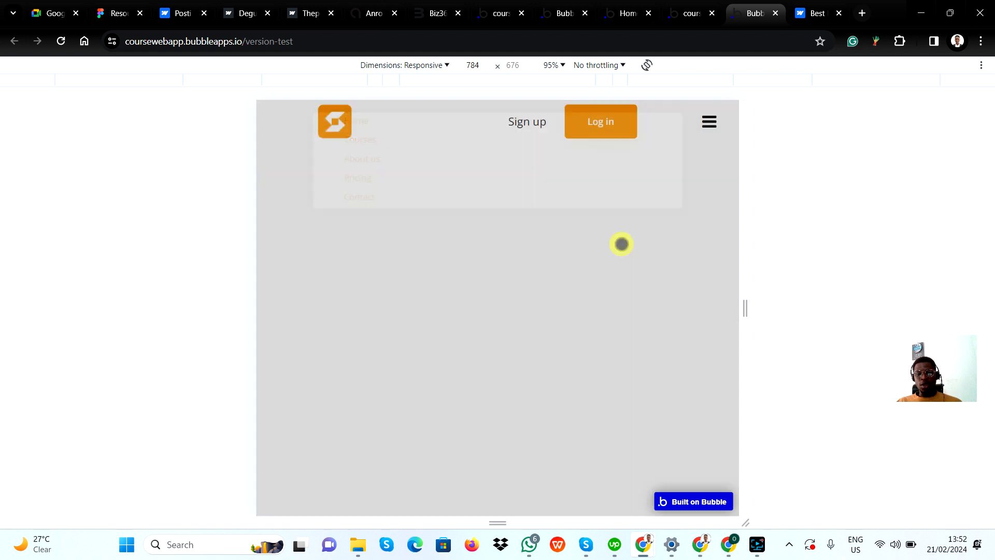
left_click(709, 122)
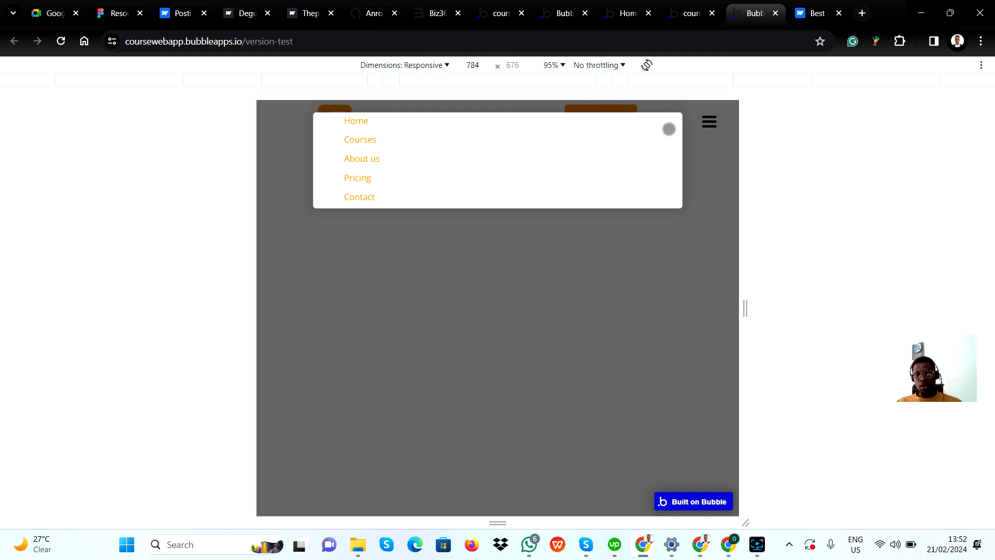
left_click(704, 162)
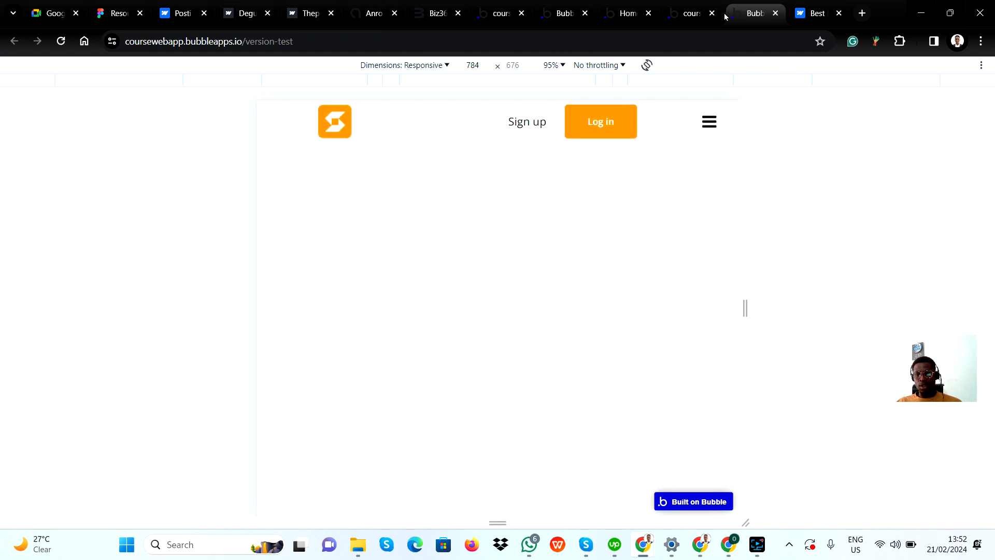
left_click(689, 12)
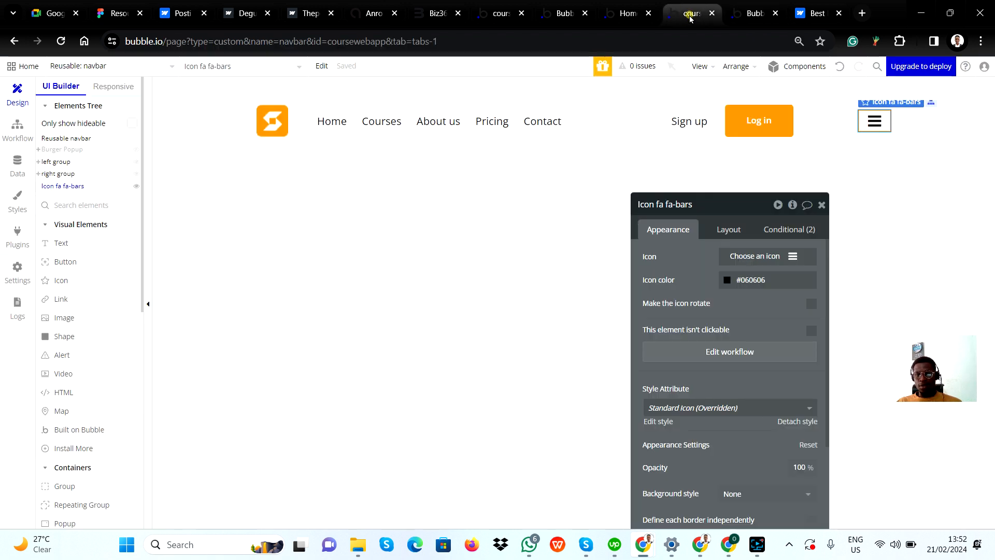
Add an icon element inside the Burger Popup and choose the fa-close symbol by searching for "clos"
left_click(824, 205)
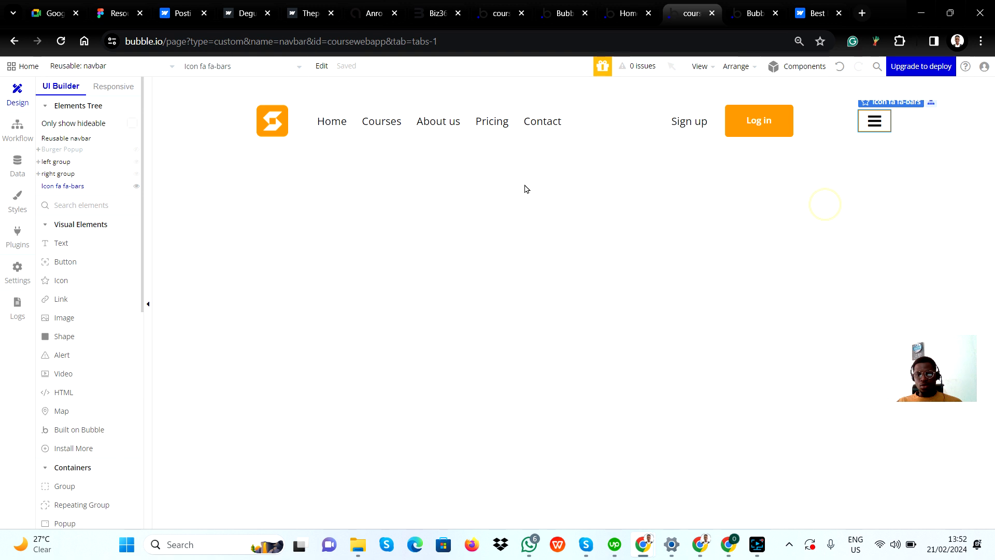
left_click(60, 150)
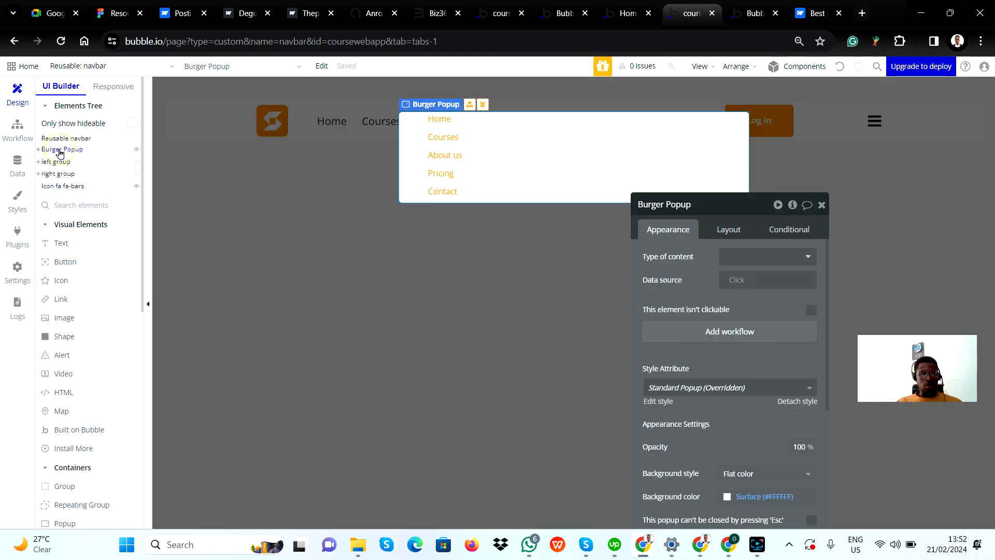
left_click(821, 206)
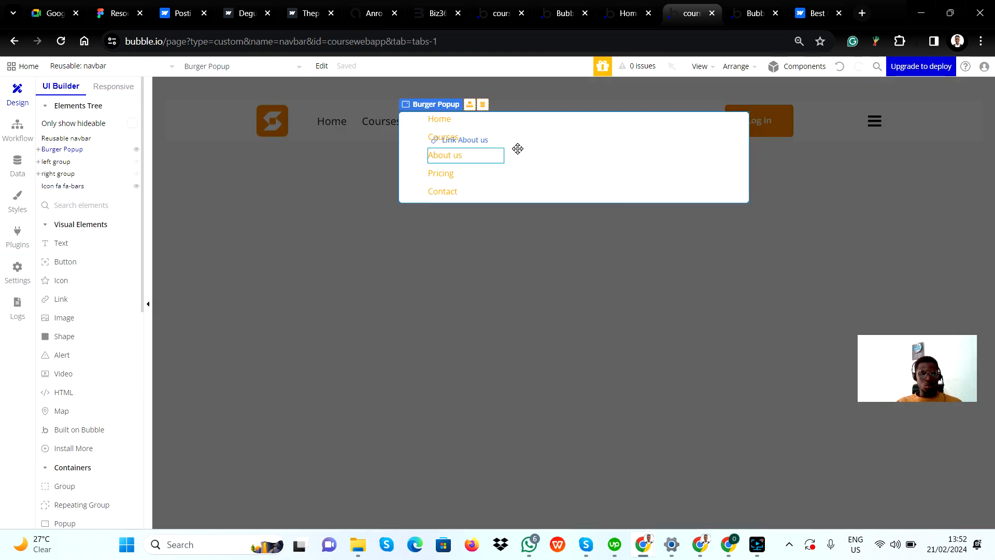
left_click(54, 282)
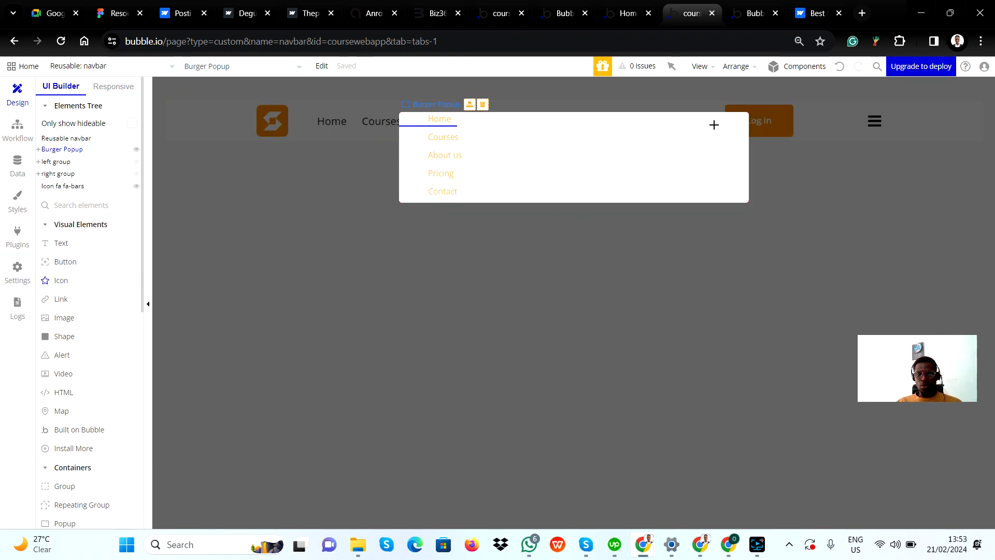
left_click_drag(716, 120, 739, 134)
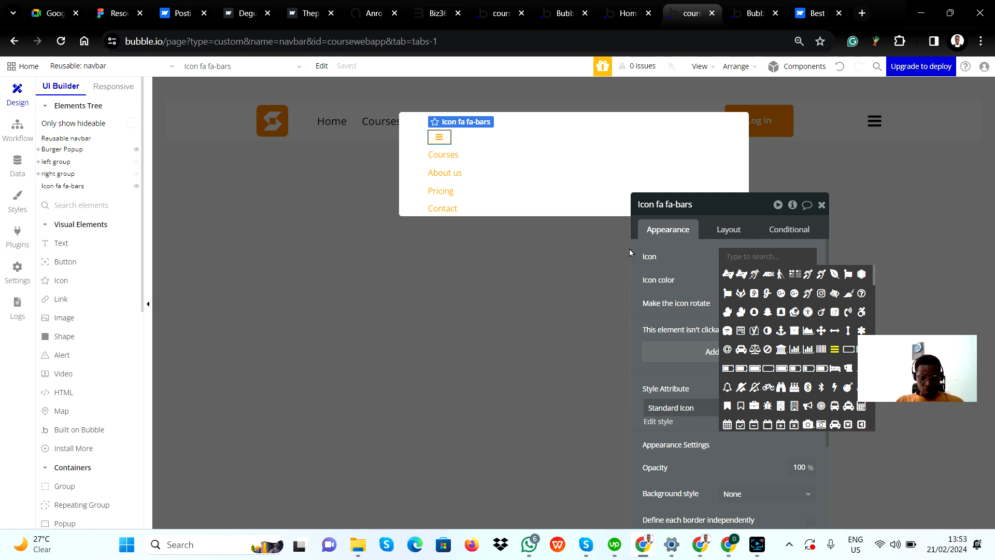
type("clos")
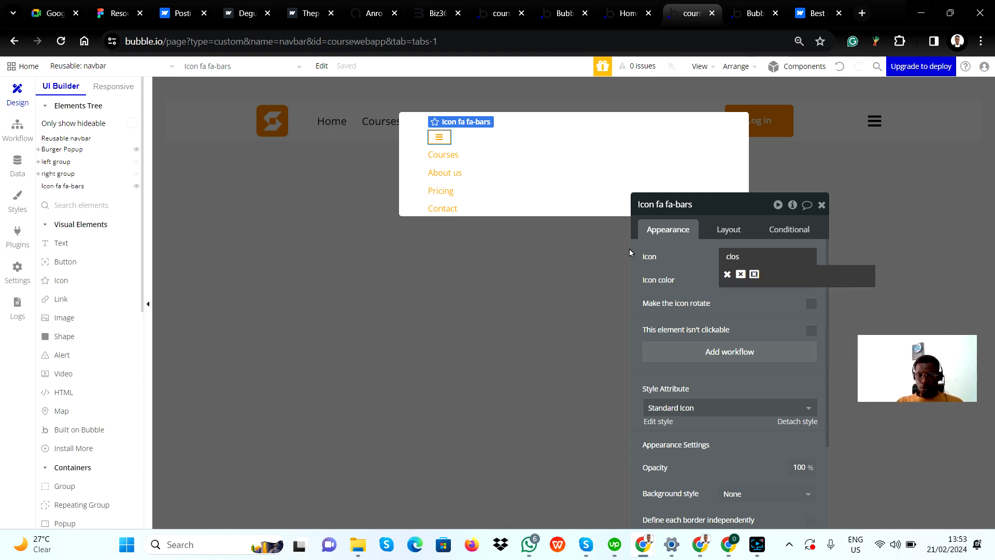
left_click(726, 274)
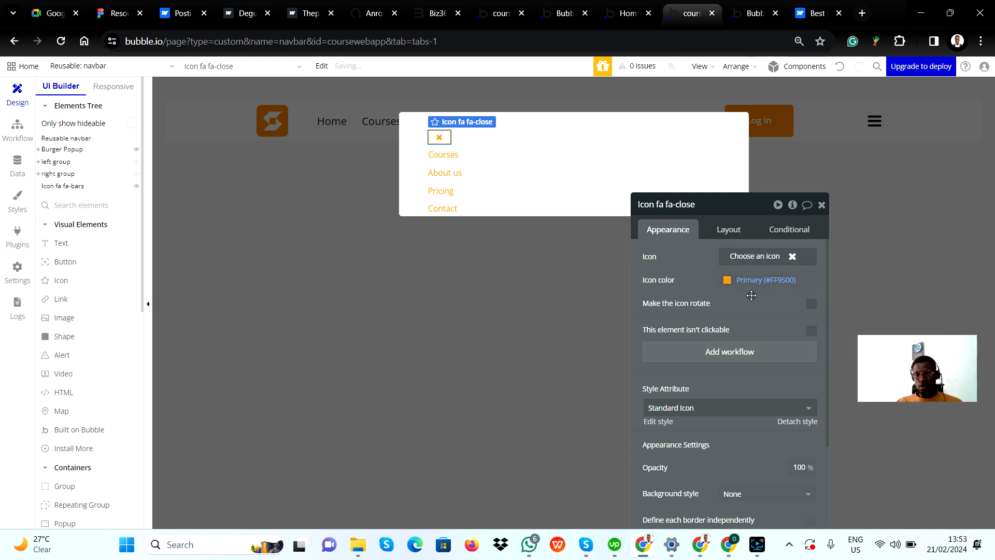
Set the close icon's fixed width to 70 px and its fixed height to 38 px
left_click(736, 231)
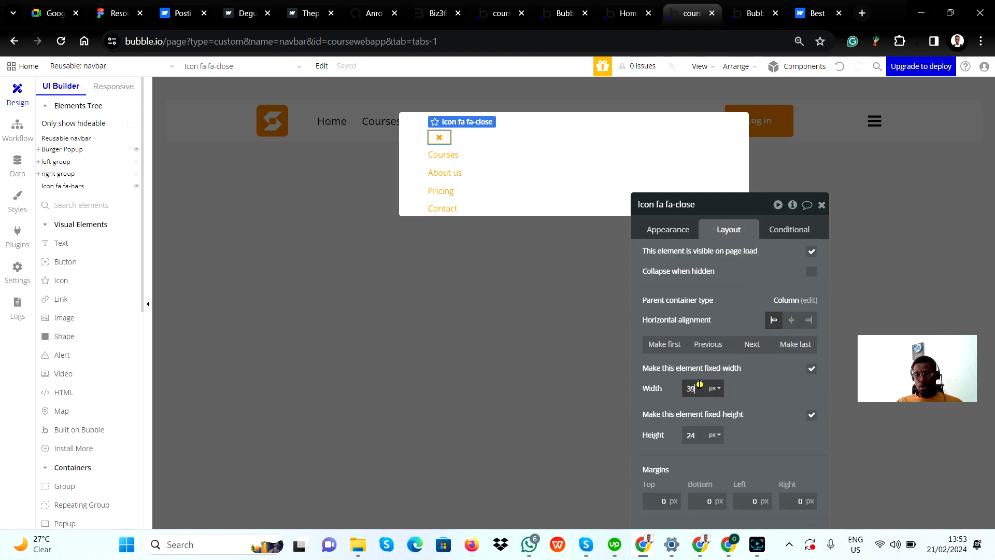
key("Up")
key("Up")
key("Up")
key("Up")
key("Up")
key("Up")
key("Up")
key("Up")
key("Up")
key("Up")
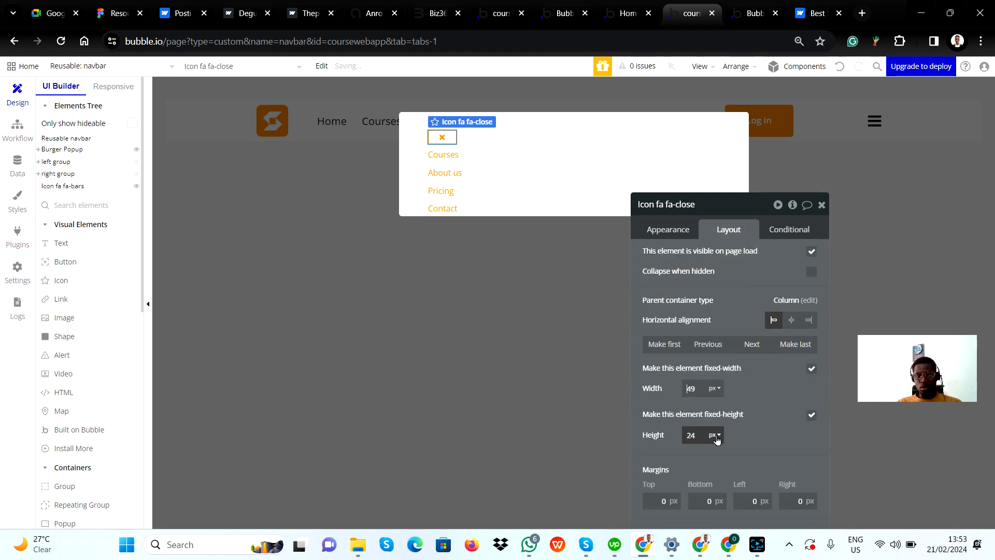
key("Up")
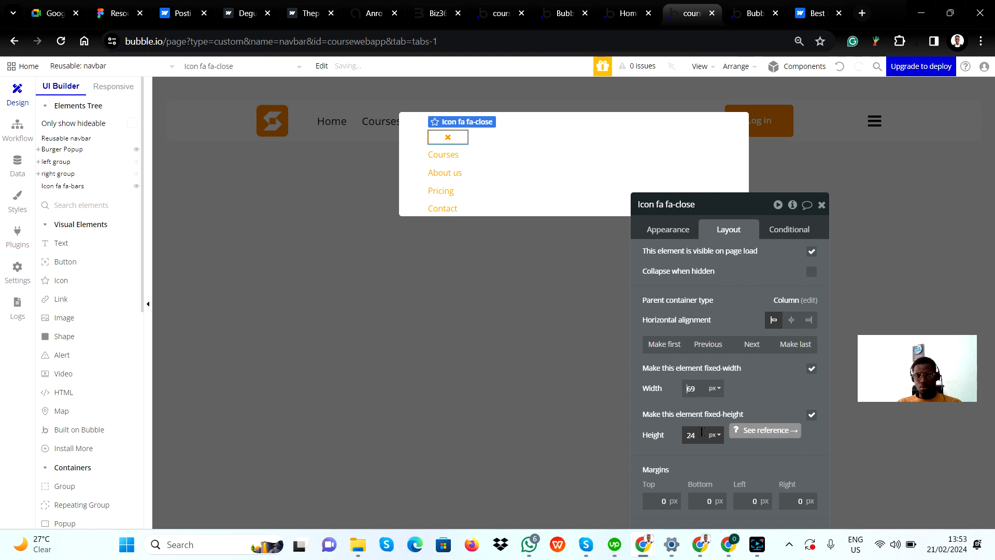
left_click(701, 431)
key("Up")
key("Up")
key("Up")
key("Up")
key("Up")
key("Up")
key("Up")
key("Up")
key("Up")
key("Up")
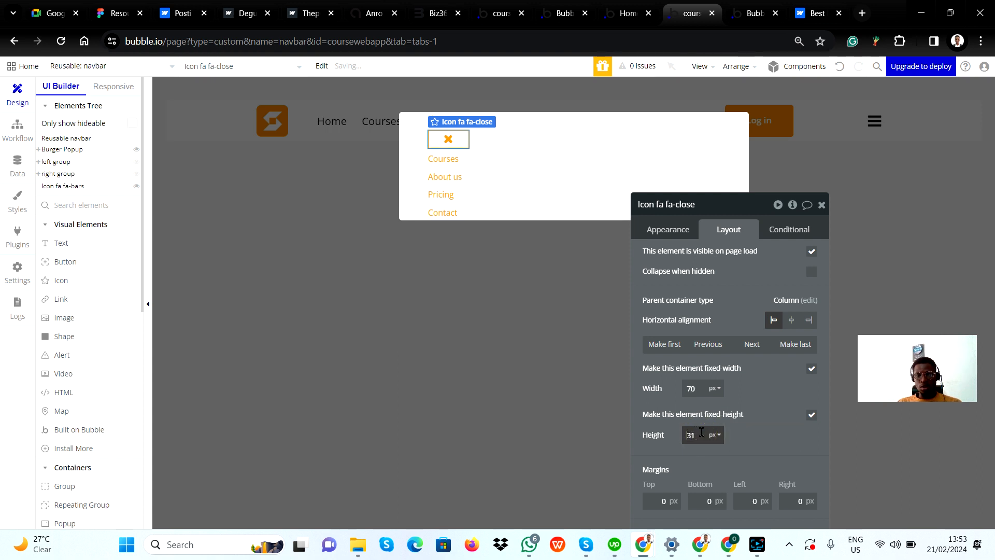
key("Up")
key("Up")
key("Up")
key("Up")
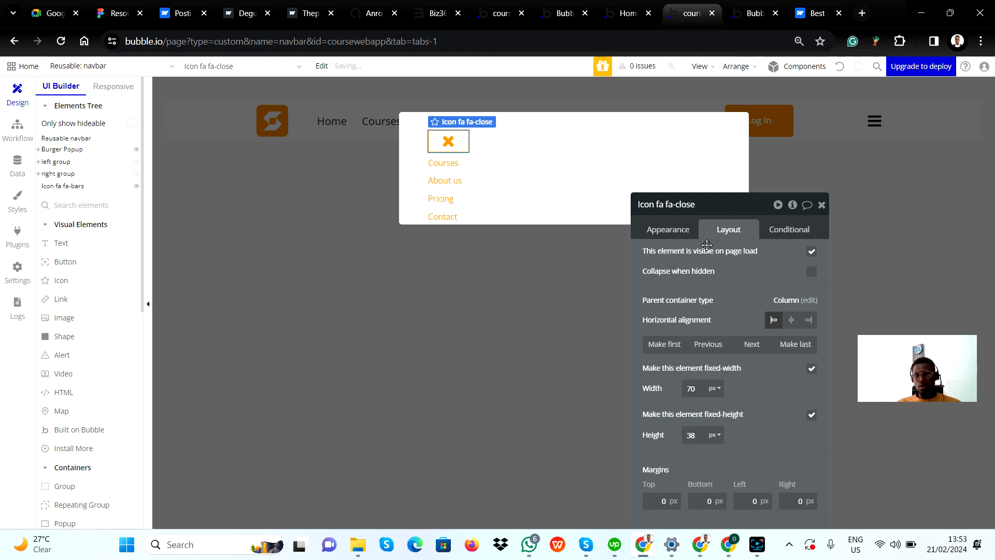
Right-align the close icon within the Burger Popup's column and make it the first element, above the Home link
left_click(645, 230)
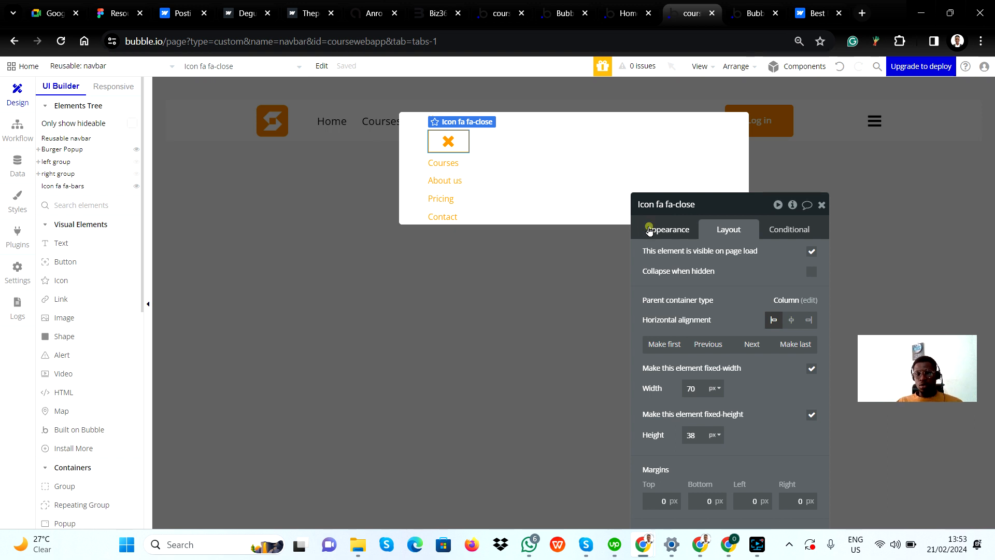
left_click(729, 229)
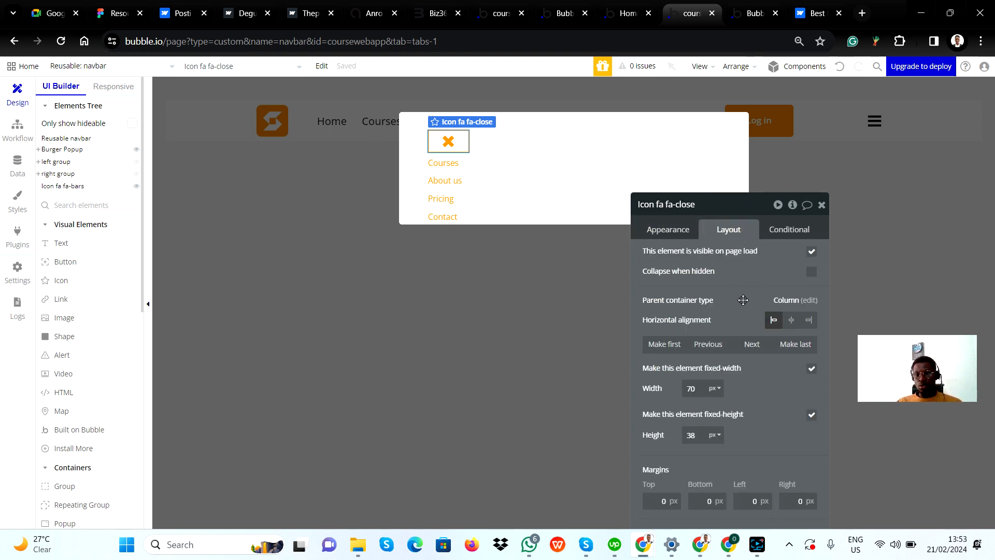
left_click(806, 321)
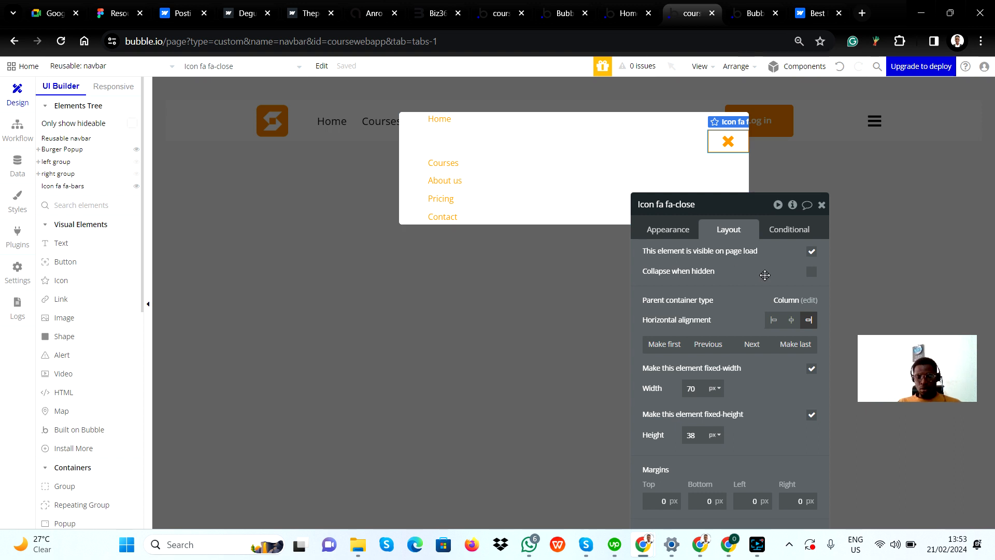
left_click(575, 192)
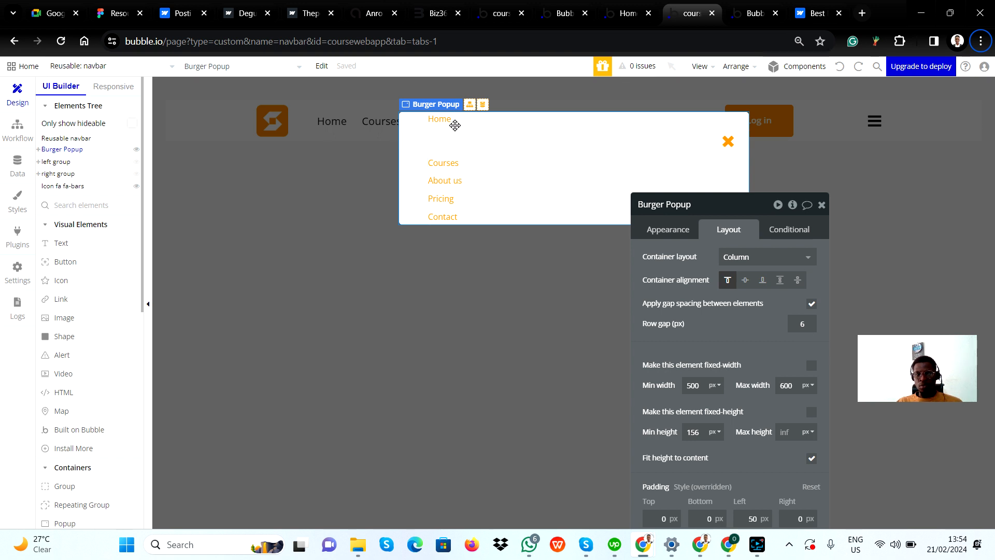
left_click(728, 143)
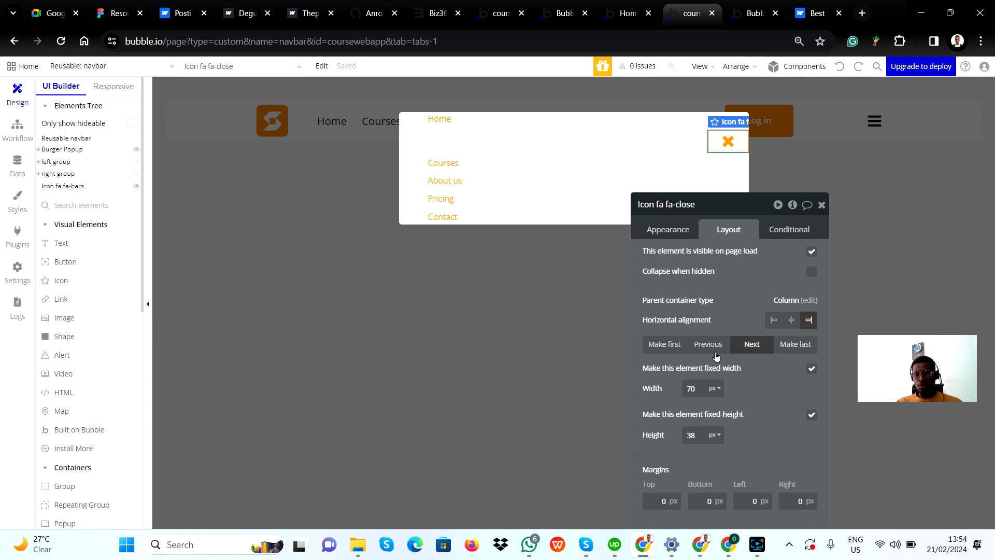
left_click(665, 344)
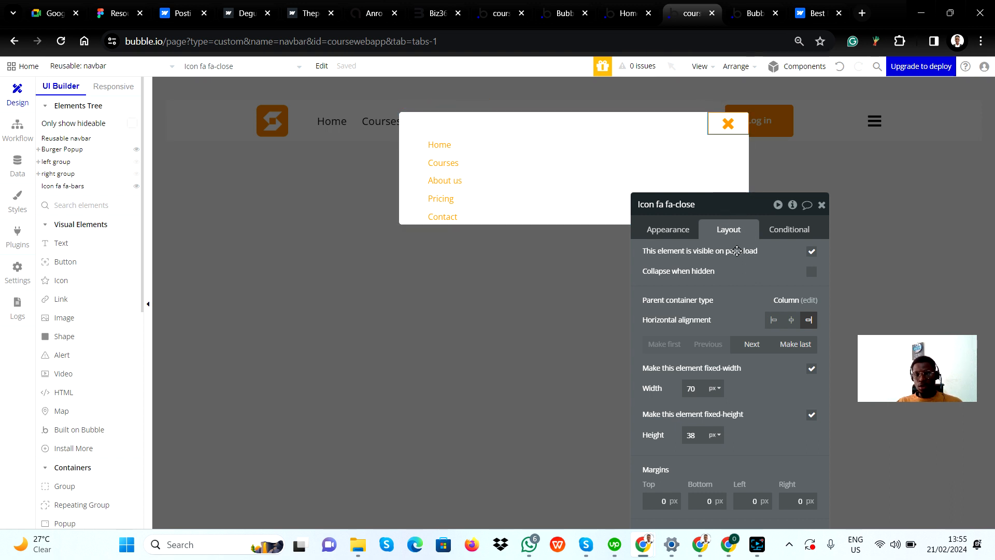
Create a click workflow for the close icon in the Burger Popup
left_click(669, 230)
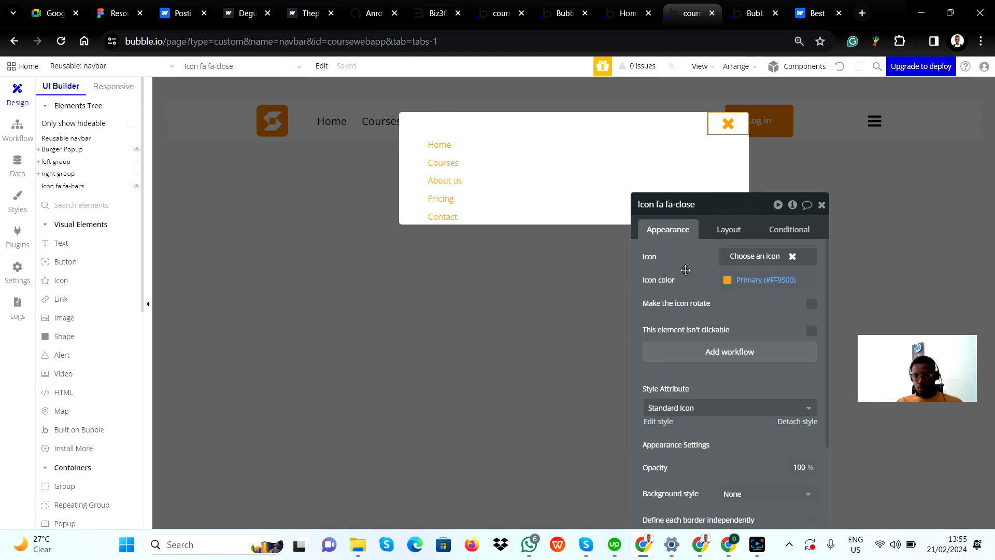
left_click(823, 206)
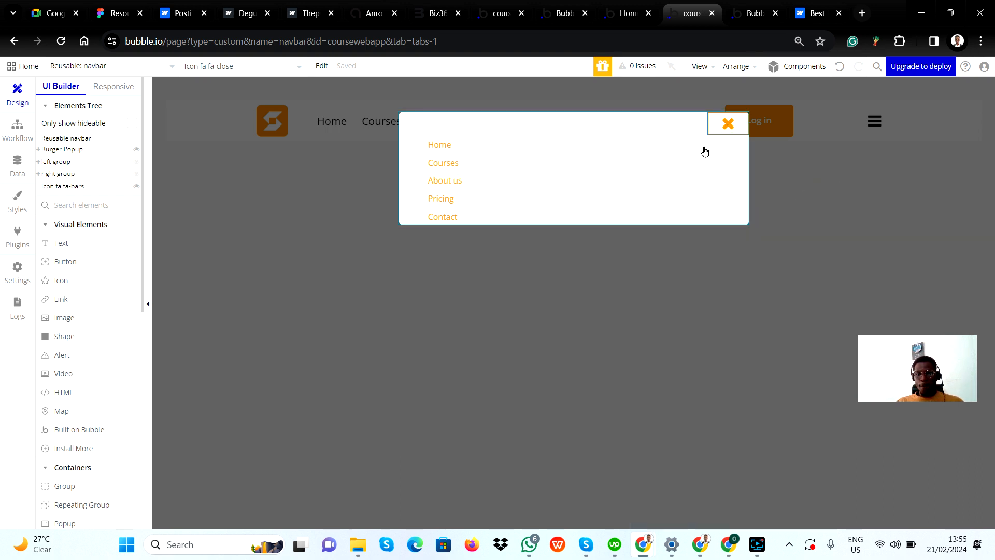
double_click(728, 125)
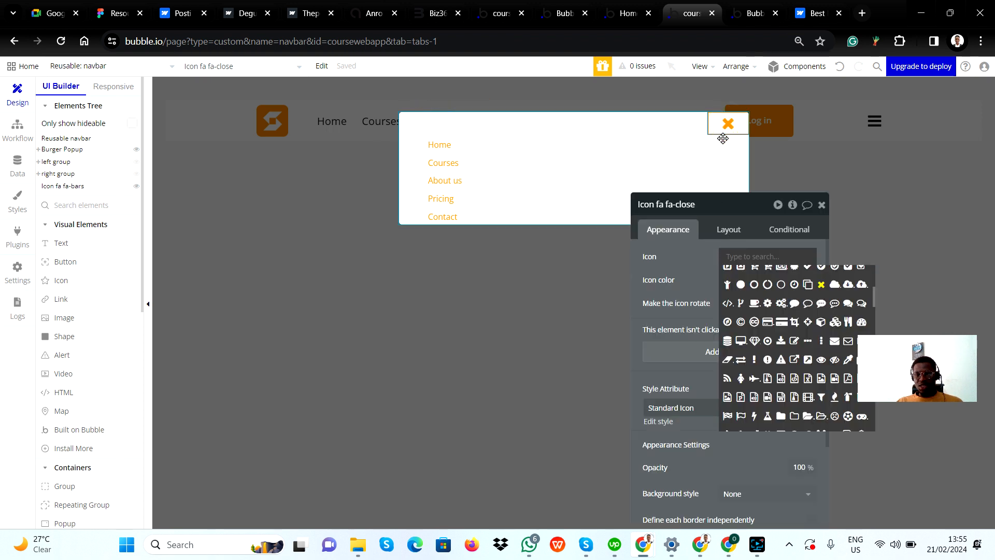
left_click(730, 226)
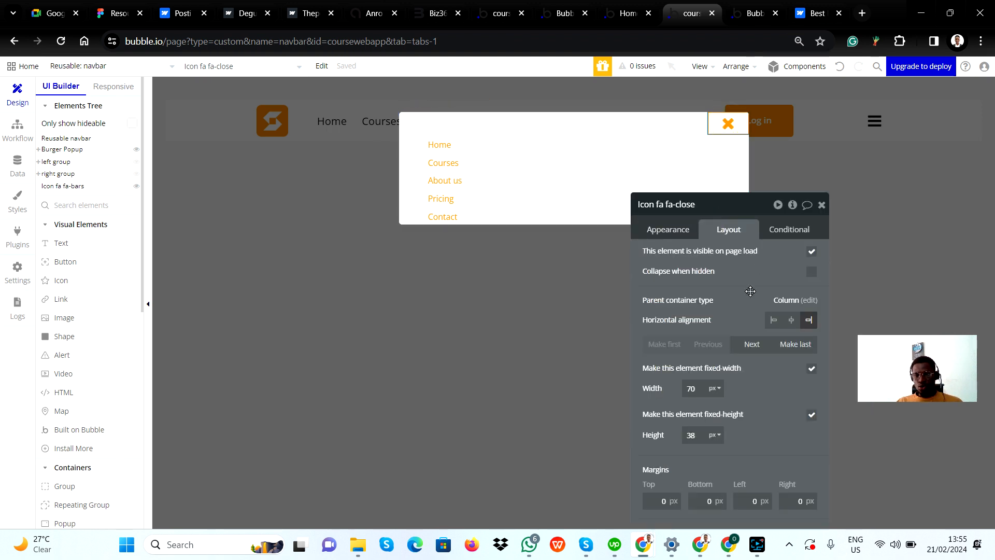
left_click(667, 229)
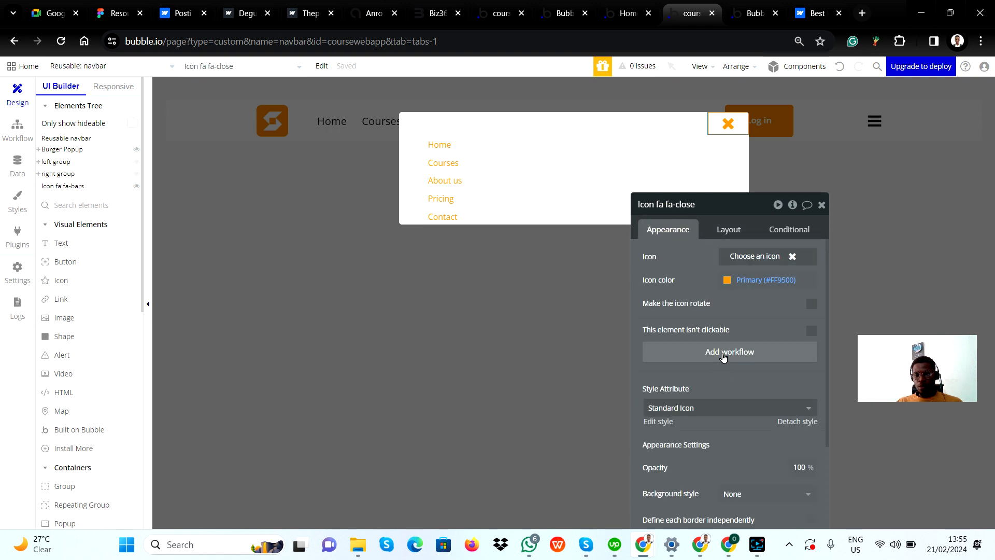
left_click(723, 355)
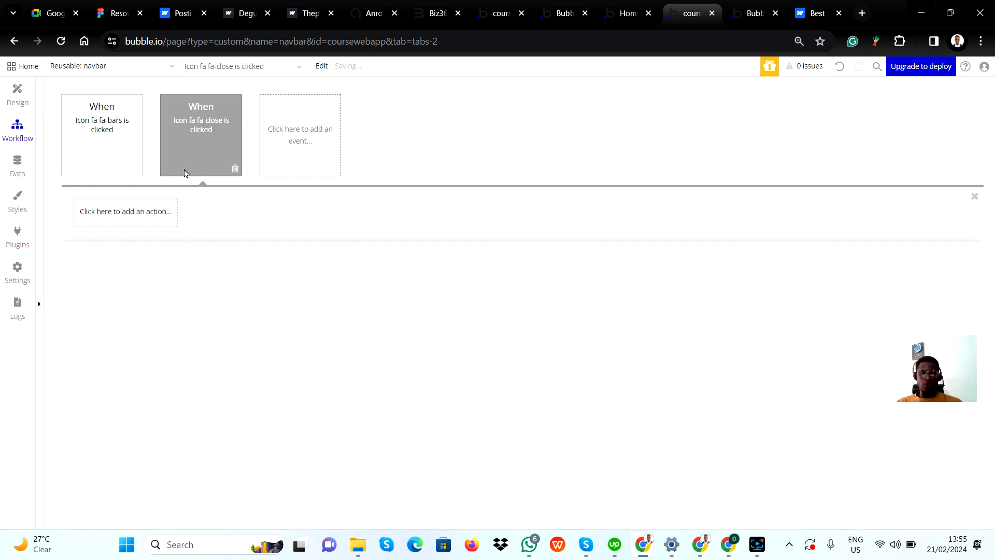
Add a Hide element action targeting Burger Popup to the close icon's workflow and return to the navbar design
left_click(139, 216)
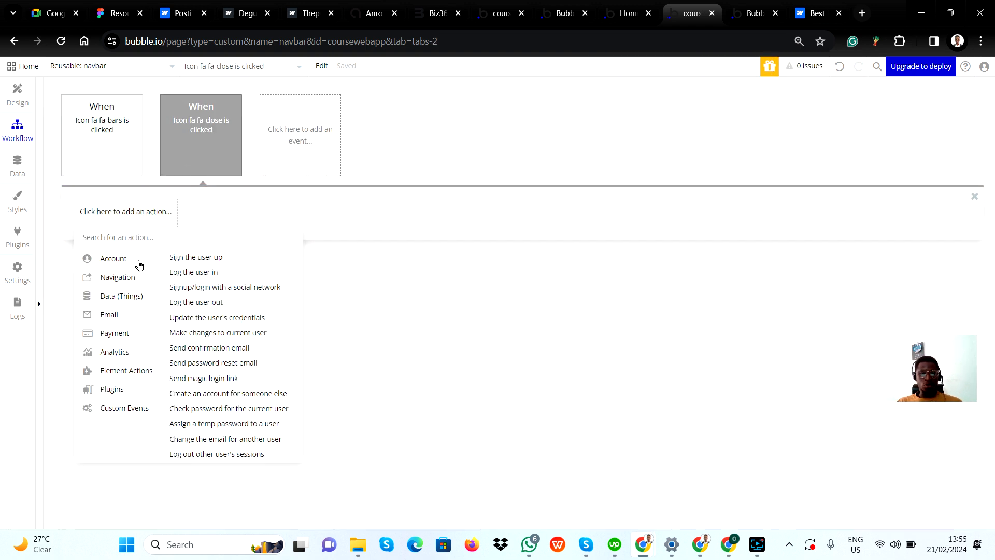
mouse_move(205, 130)
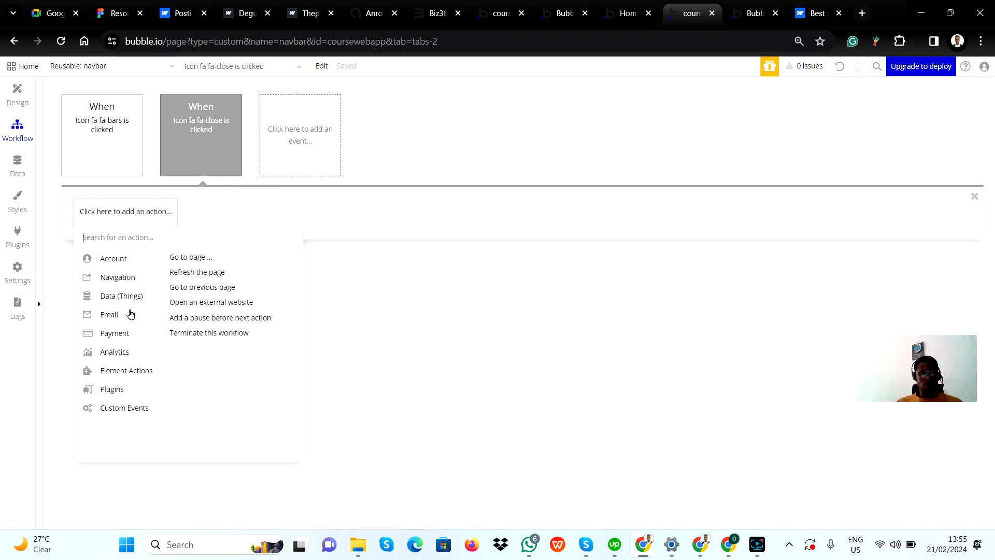
mouse_move(122, 374)
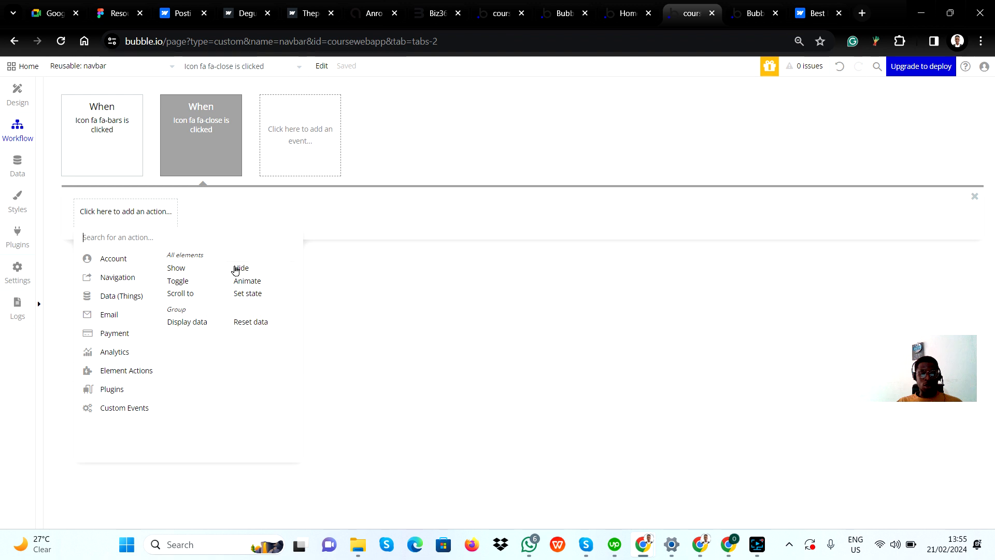
left_click(239, 269)
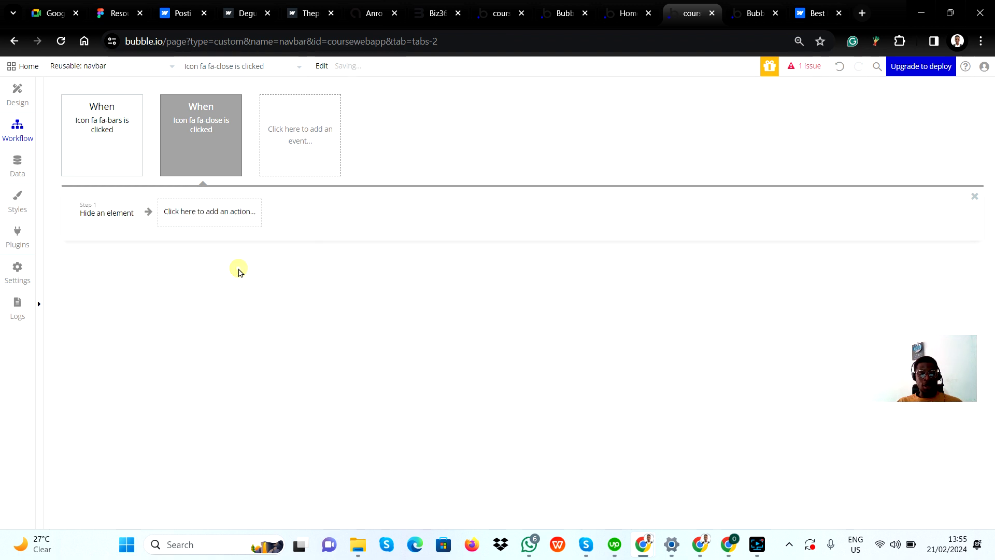
left_click(752, 235)
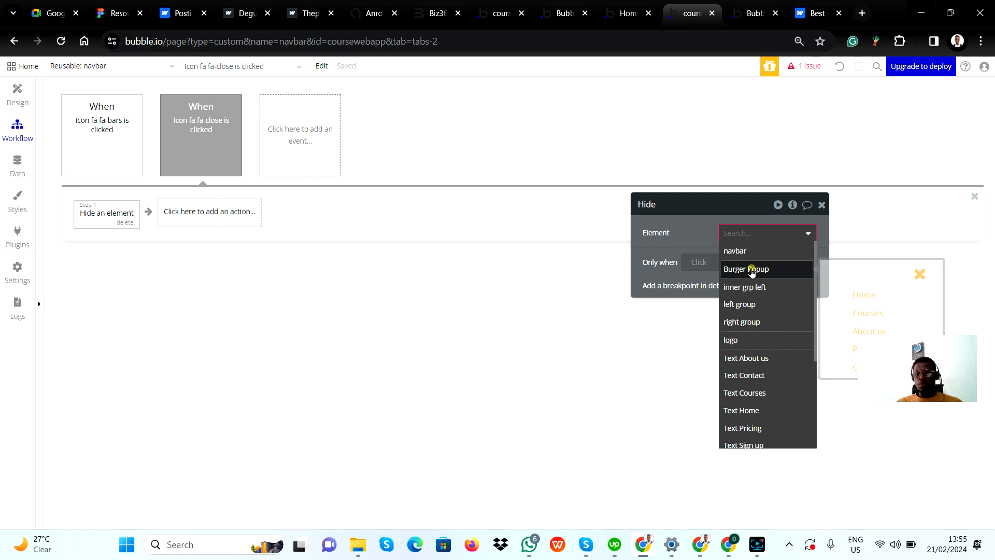
left_click(751, 270)
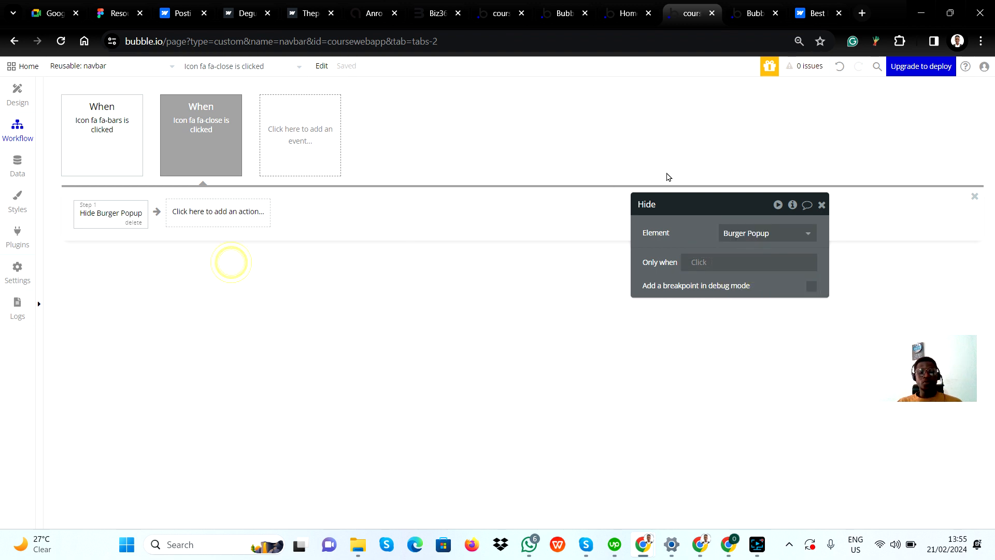
left_click(821, 205)
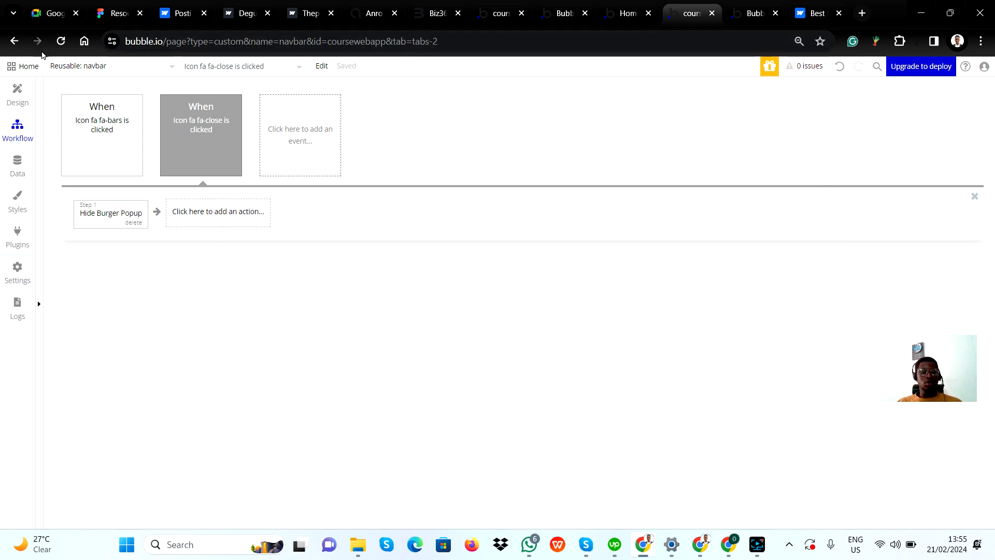
left_click(17, 93)
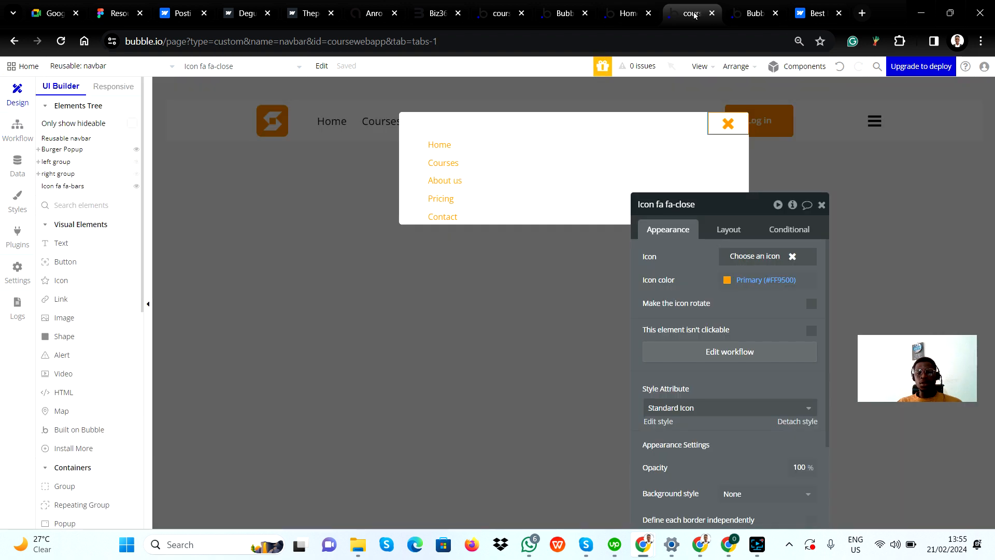
Reload the app preview, test closing the burger menu with its close icon and by clicking outside, and return to the navbar editor
left_click(753, 13)
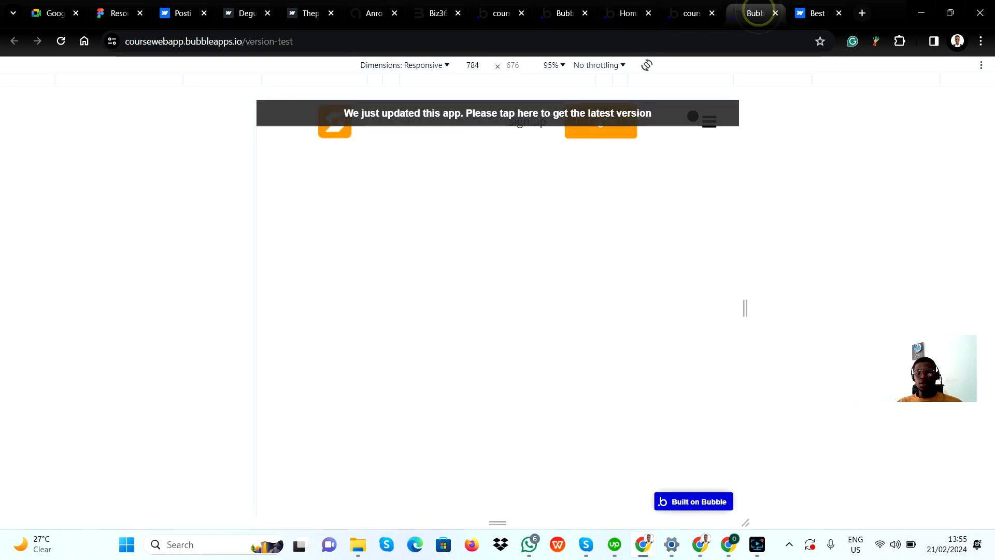
left_click(60, 42)
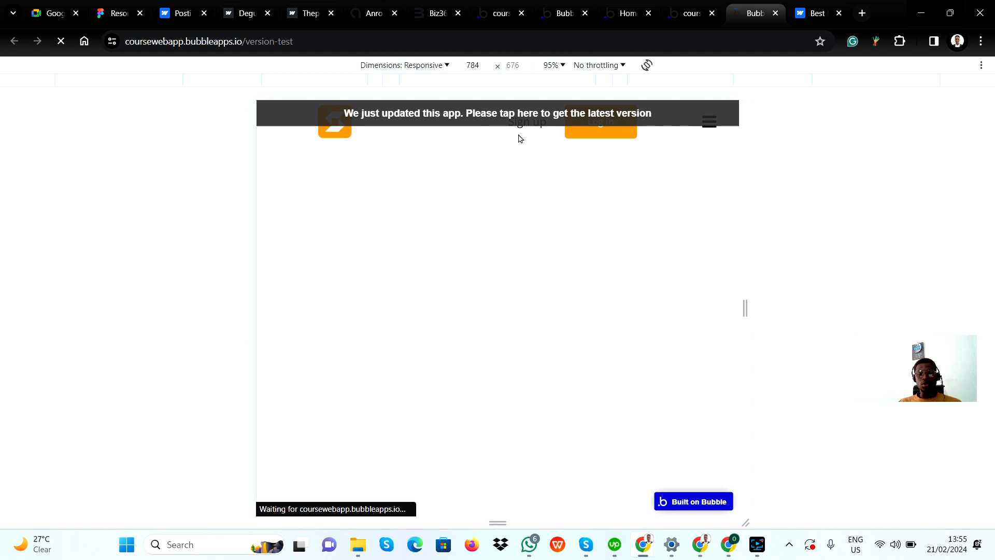
left_click(707, 123)
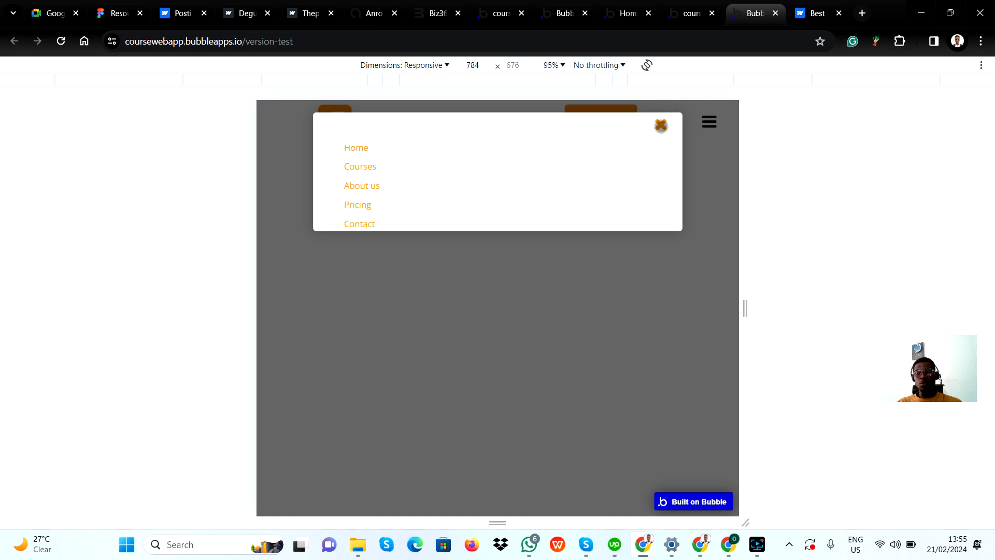
left_click(661, 126)
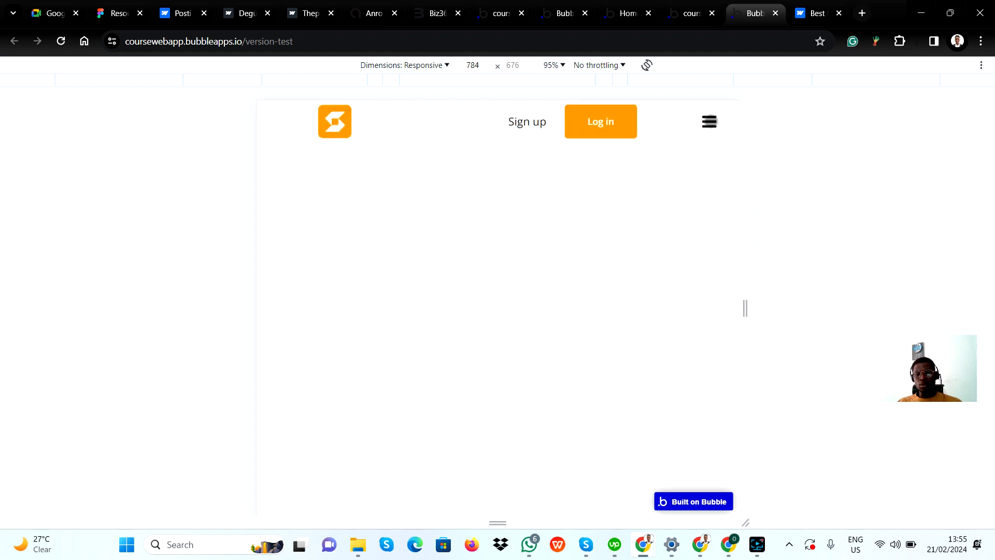
left_click(709, 122)
left_click(615, 273)
left_click(702, 123)
left_click(662, 125)
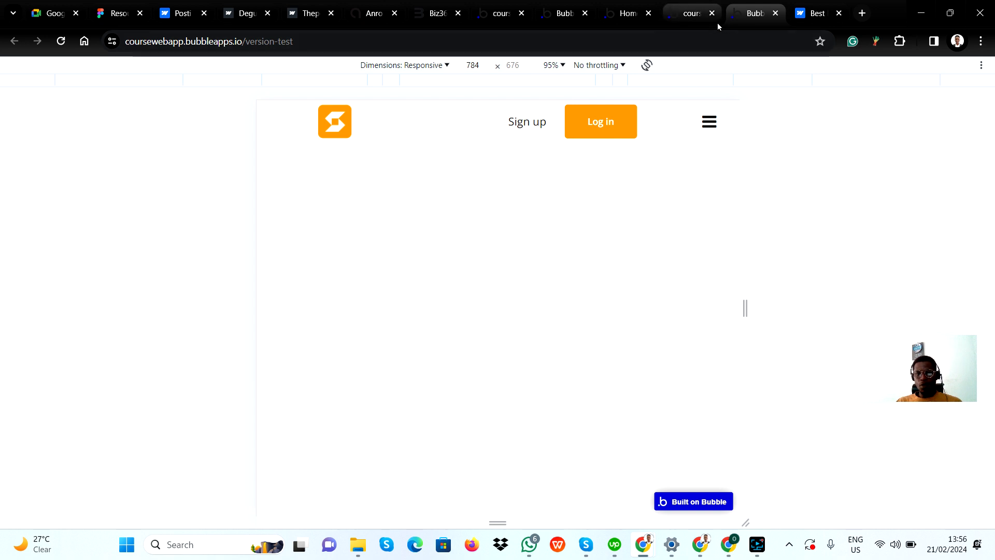
left_click(677, 17)
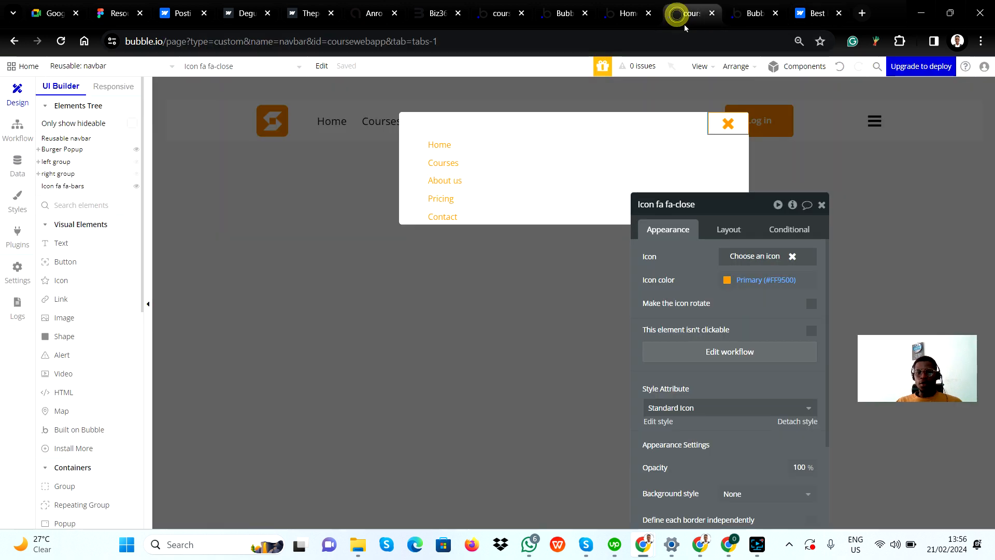
left_click(821, 206)
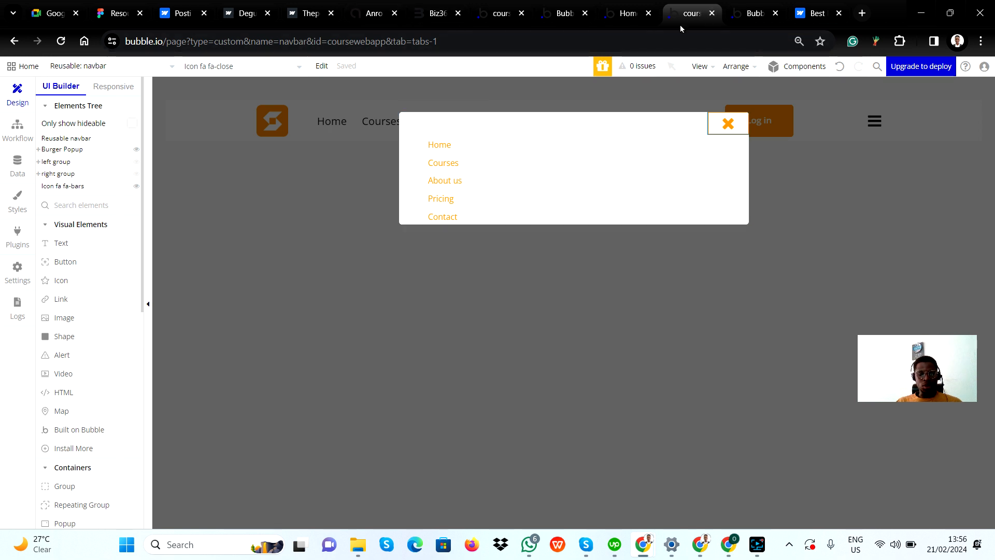
Switch to the Figma course template and examine the desktop home page's navbar, hero section and logo row
key("alt+Tab")
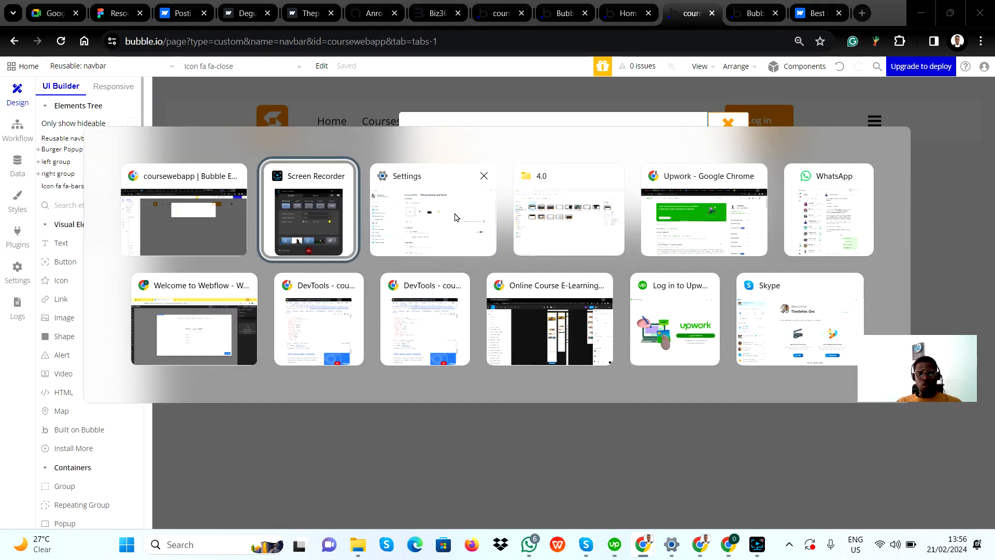
left_click(562, 299)
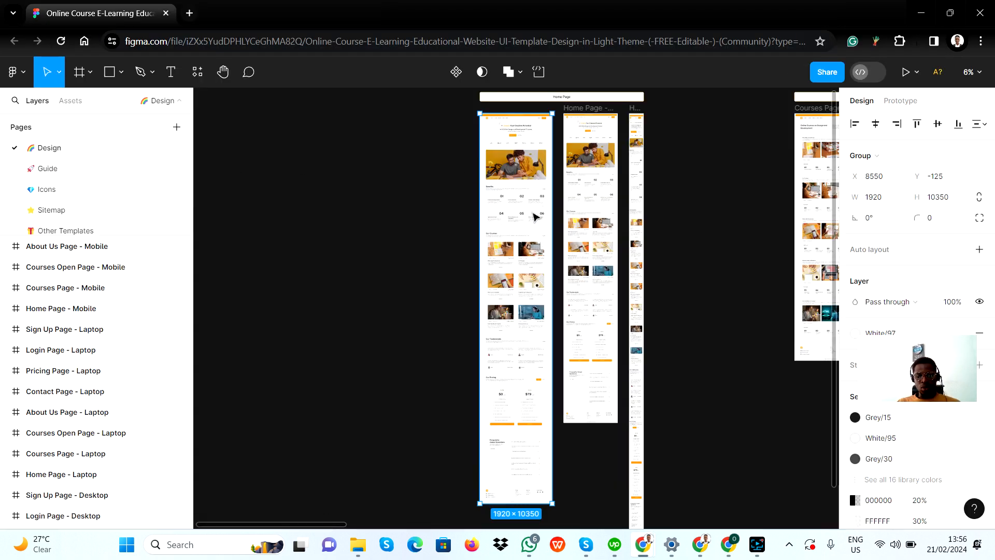
scroll(535, 216, "up", 10)
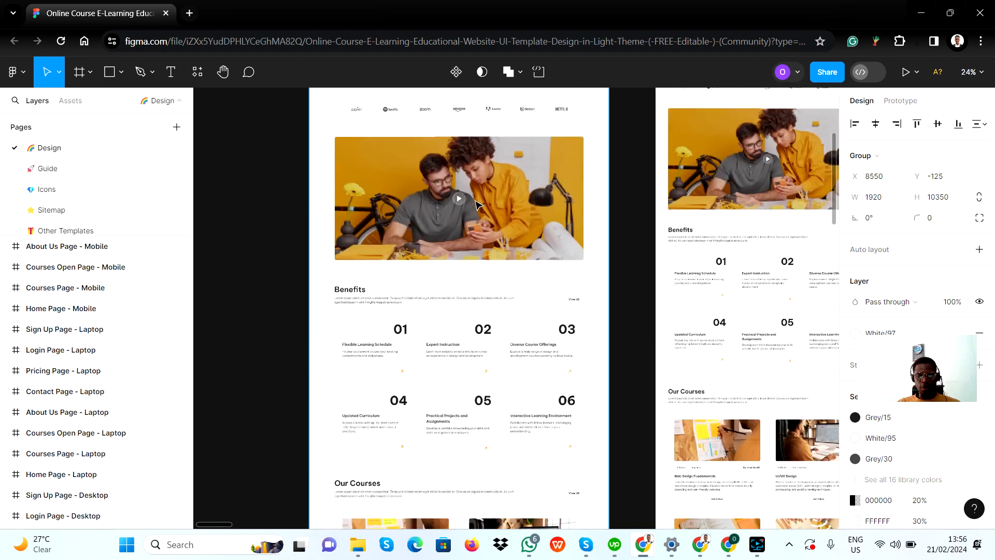
scroll(477, 205, "up", 5)
scroll(455, 248, "up", 4)
scroll(454, 272, "down", 2)
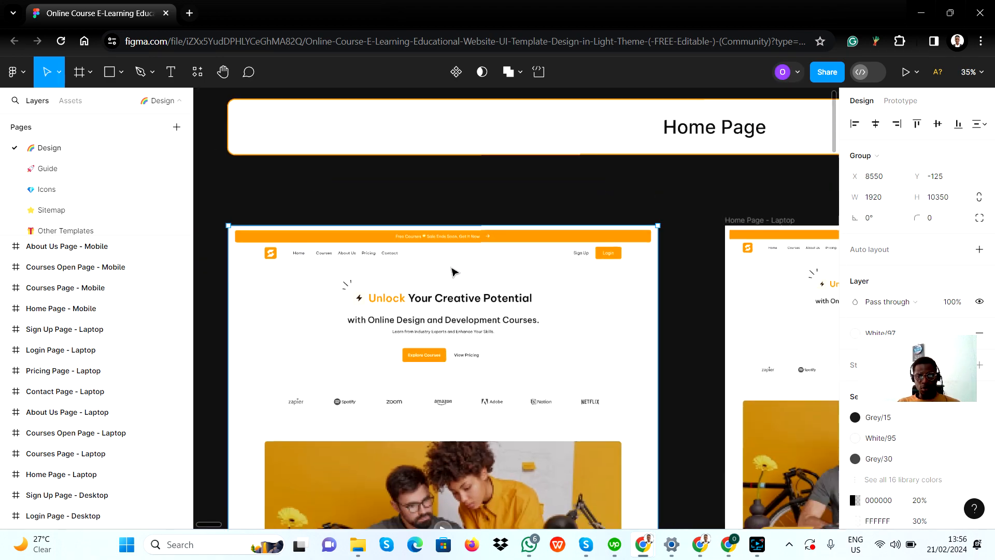
scroll(413, 275, "up", 3)
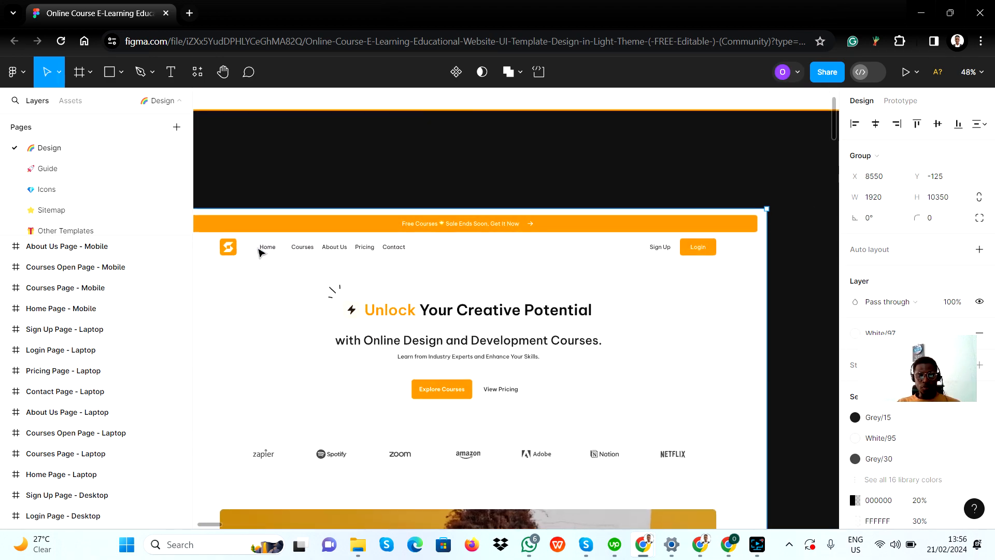
scroll(259, 252, "left", 3)
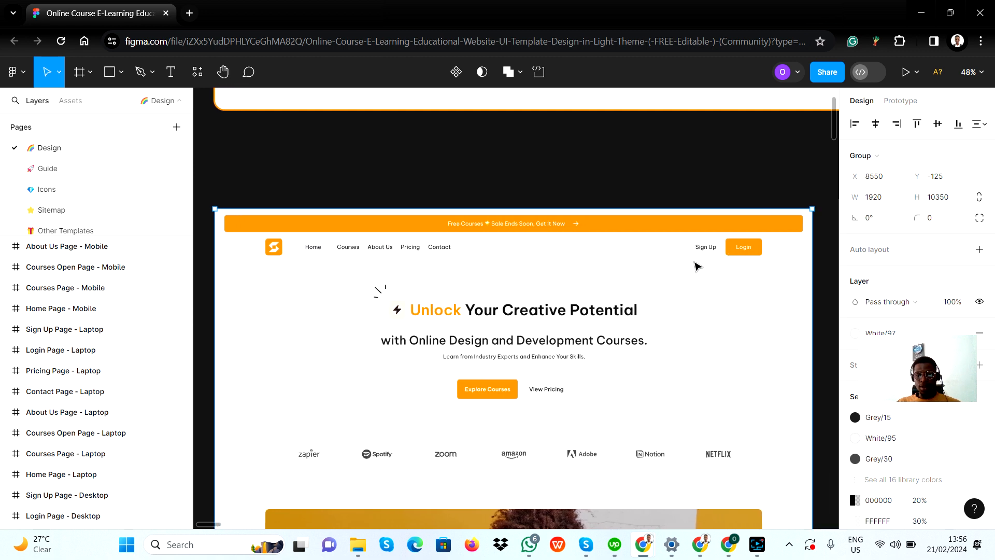
scroll(570, 264, "right", 1)
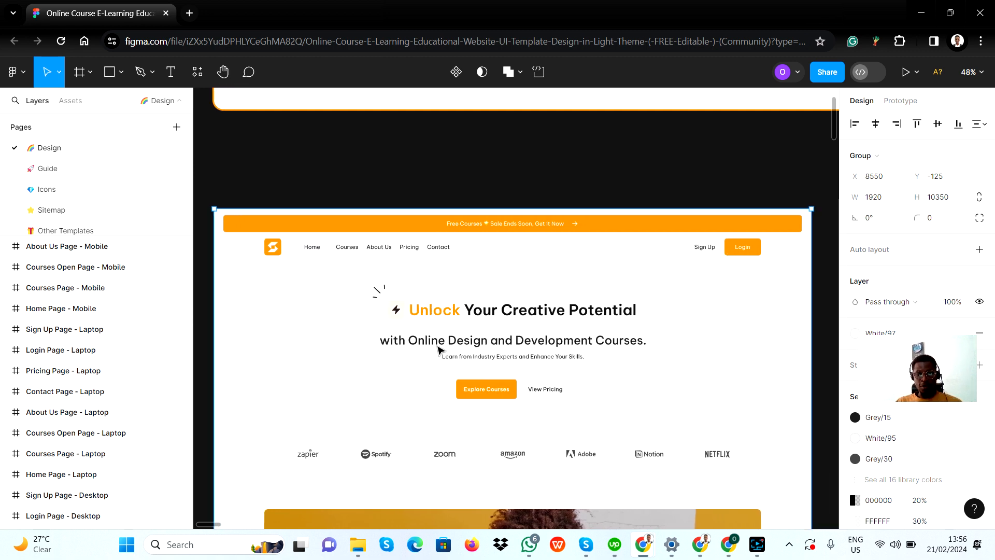
scroll(497, 290, "down", 4)
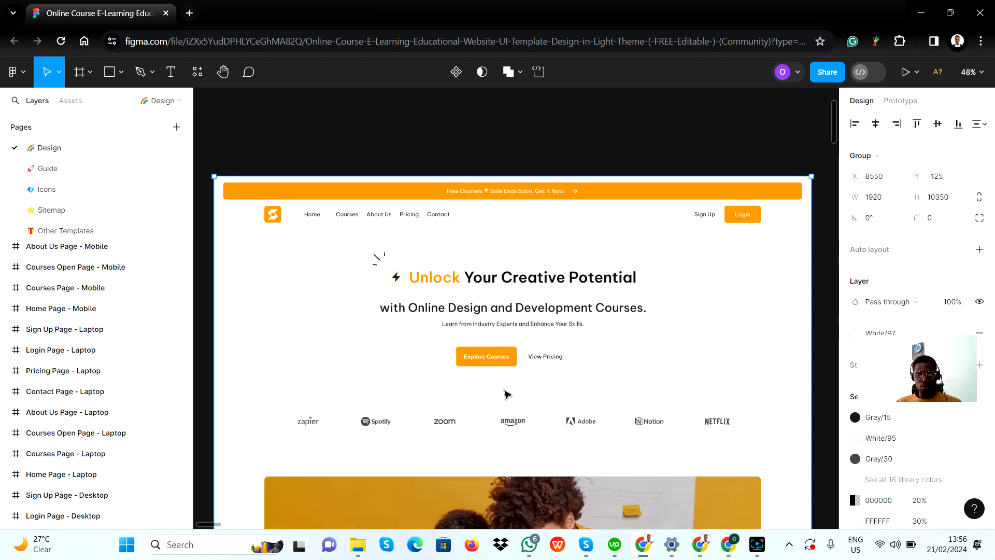
scroll(499, 293, "up", 3)
scroll(498, 292, "up", 1)
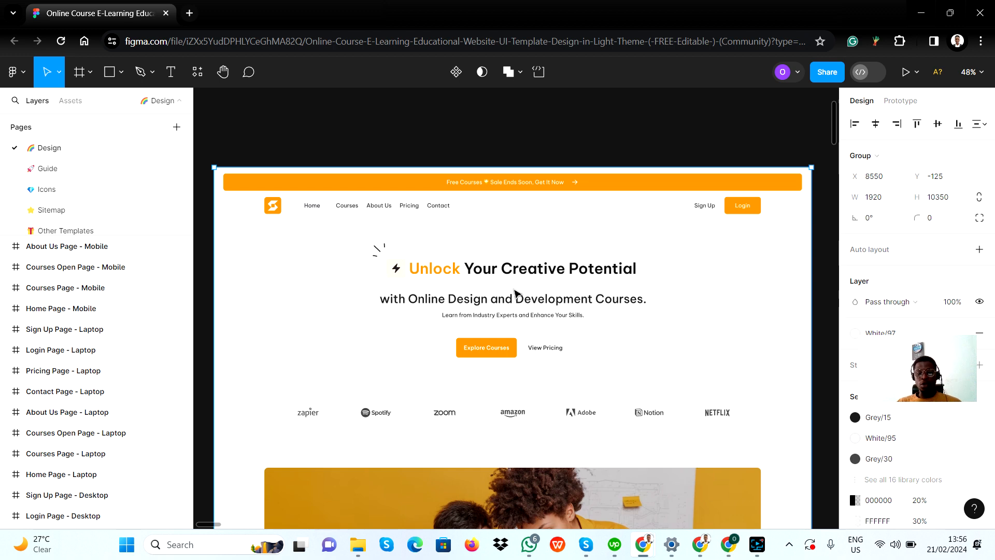
scroll(444, 344, "down", 4)
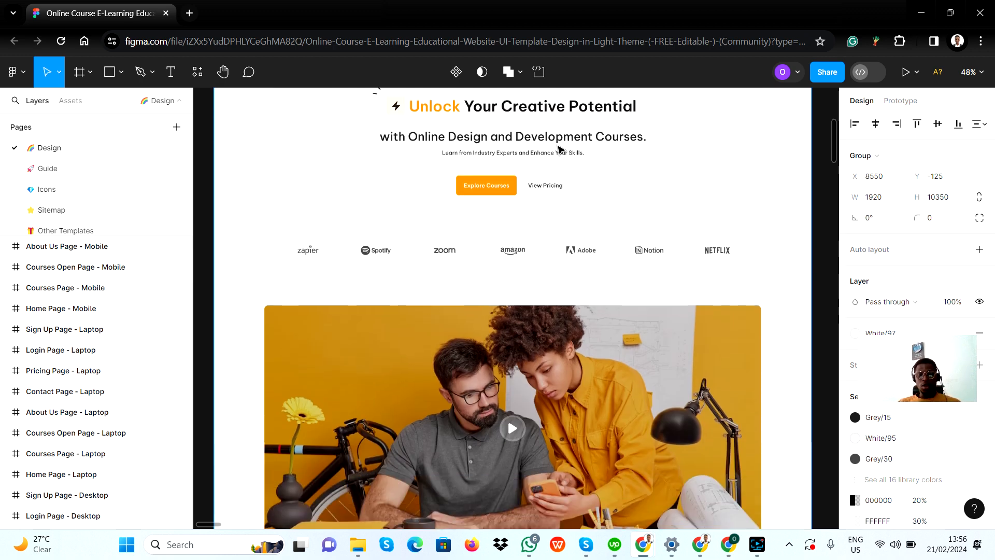
scroll(559, 149, "down", 3)
scroll(493, 262, "up", 8)
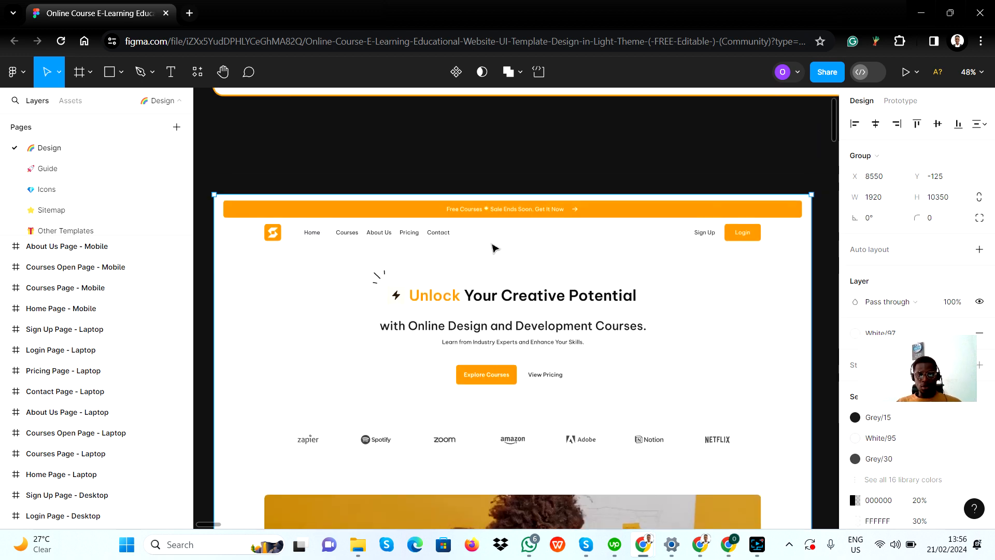
scroll(493, 248, "down", 2)
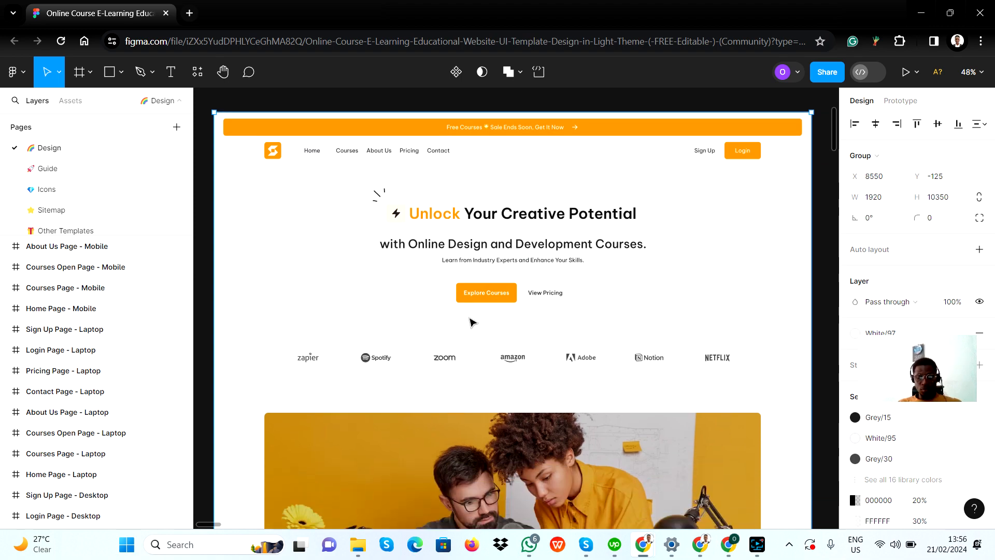